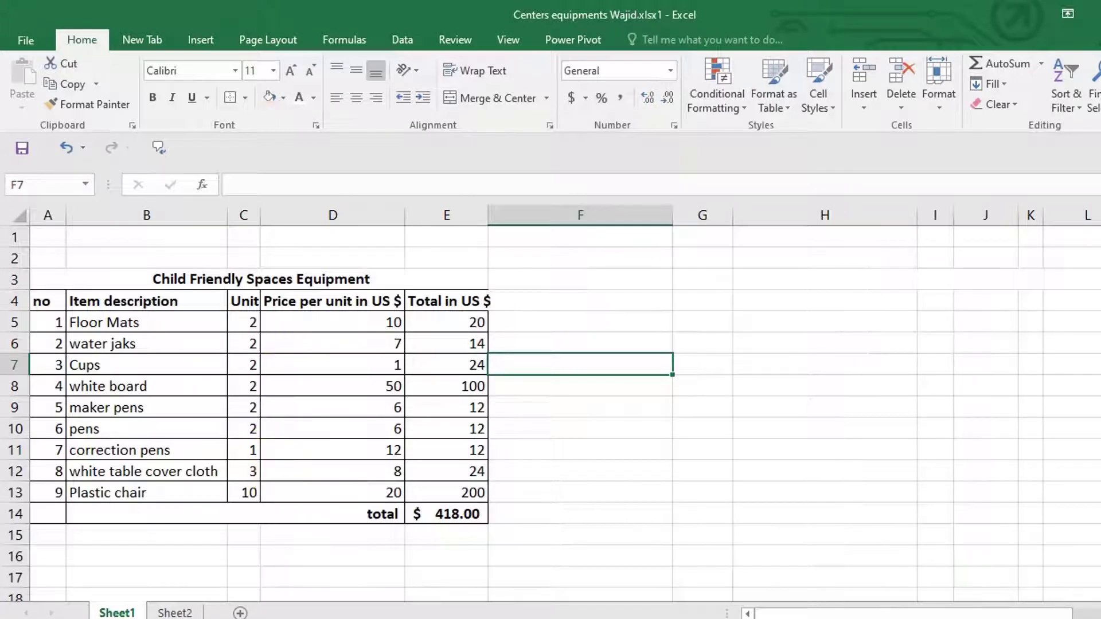
Step: Look at the formatted table on Sheet2, then return to Sheet1's plain $418.00 equipment table
click(173, 611)
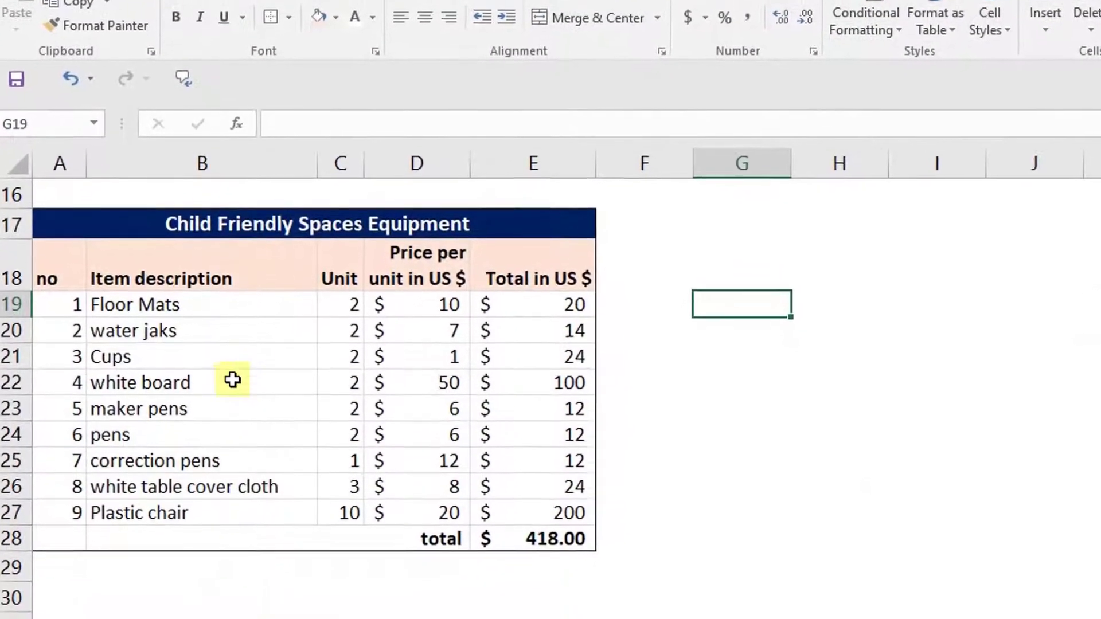
click(106, 559)
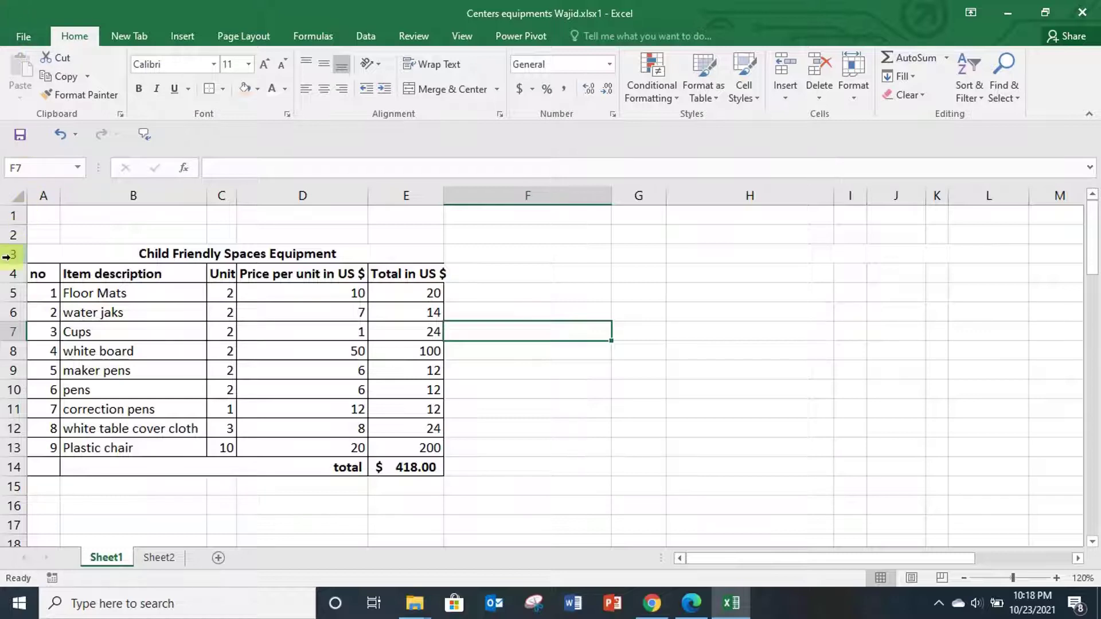
Step: Copy rows 3–15 holding the plain equipment table on Sheet1
drag(7, 257, 5, 487)
right_click(21, 386)
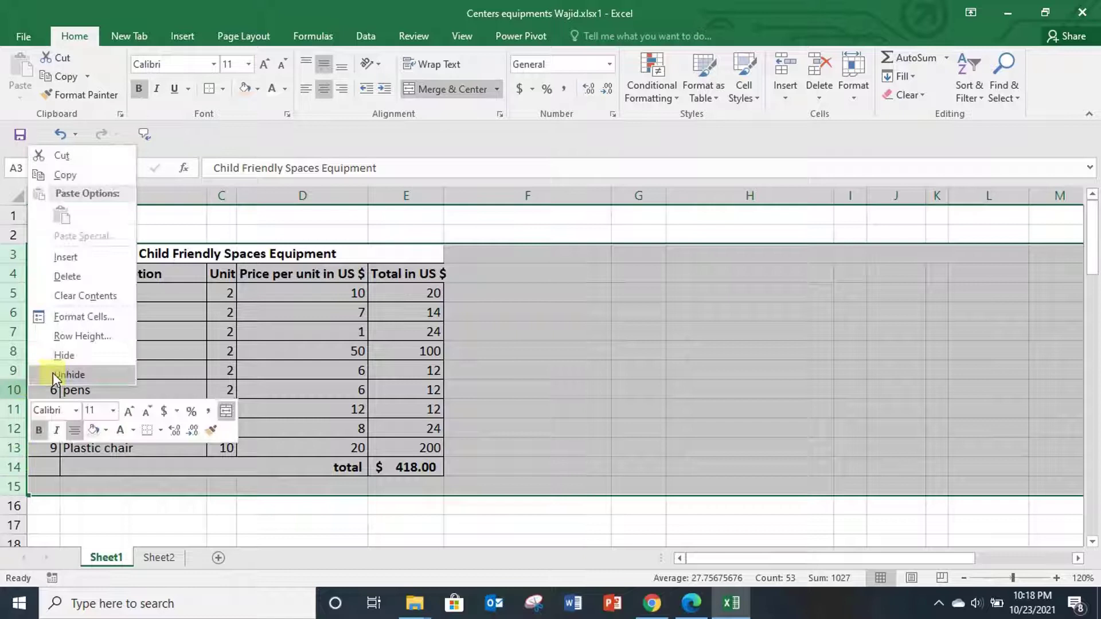
click(65, 175)
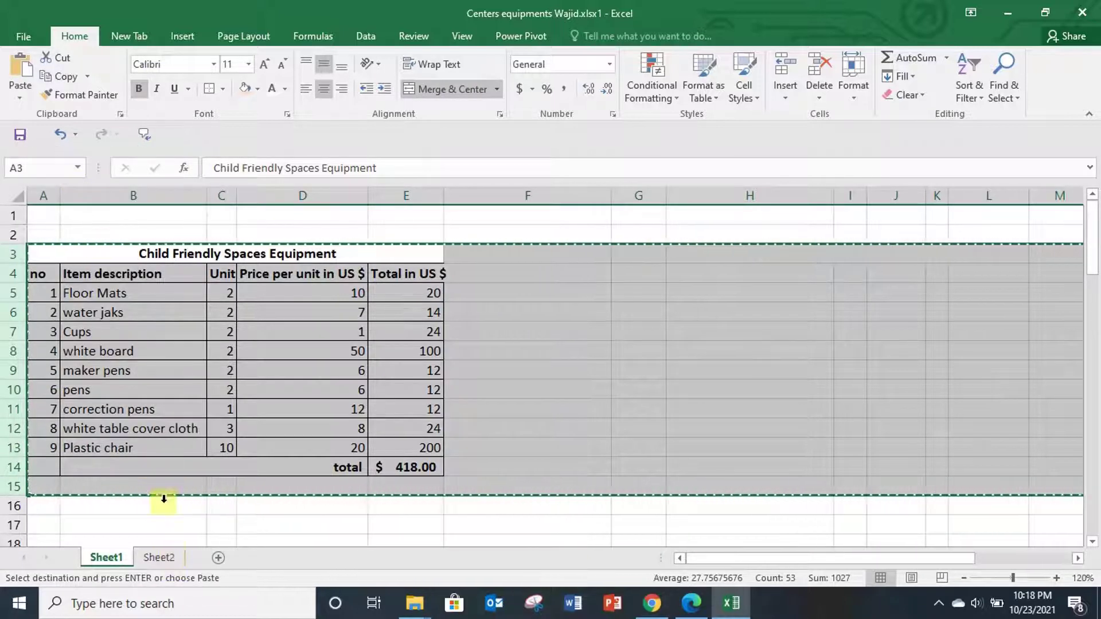
Step: Paste the copied table into Sheet2 at cell A31, below the formatted versions
click(156, 569)
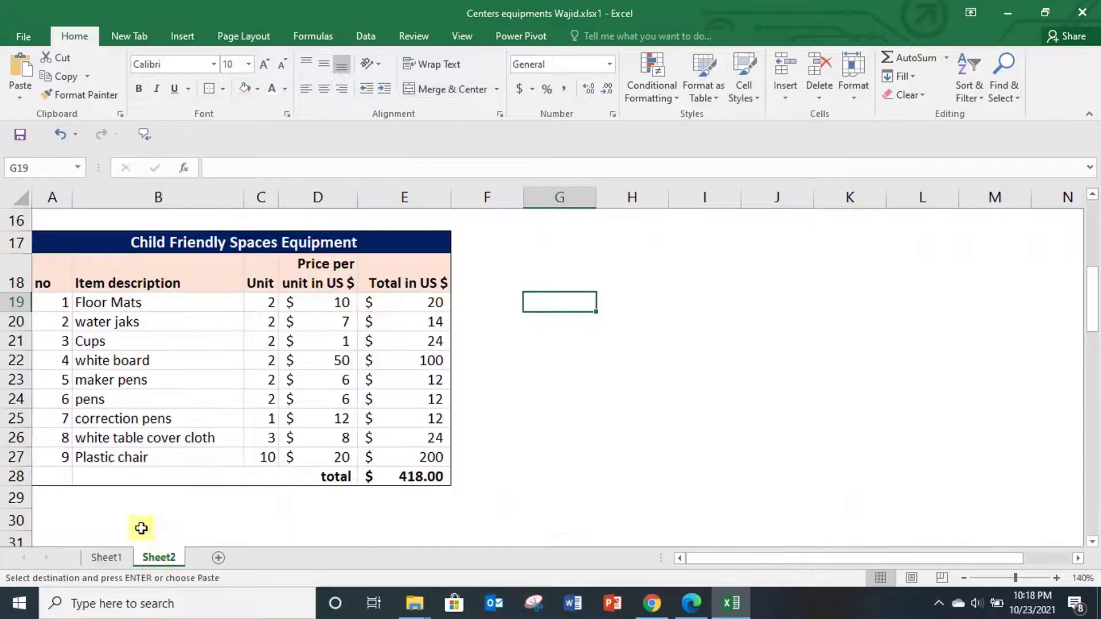
scroll(86, 490, down, 2)
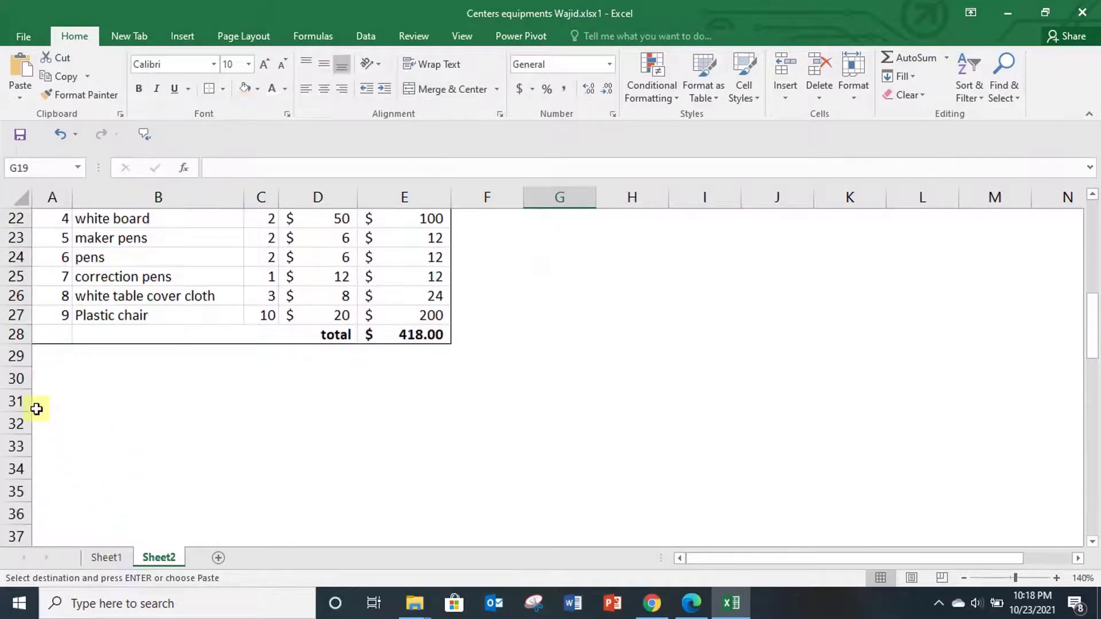
click(49, 400)
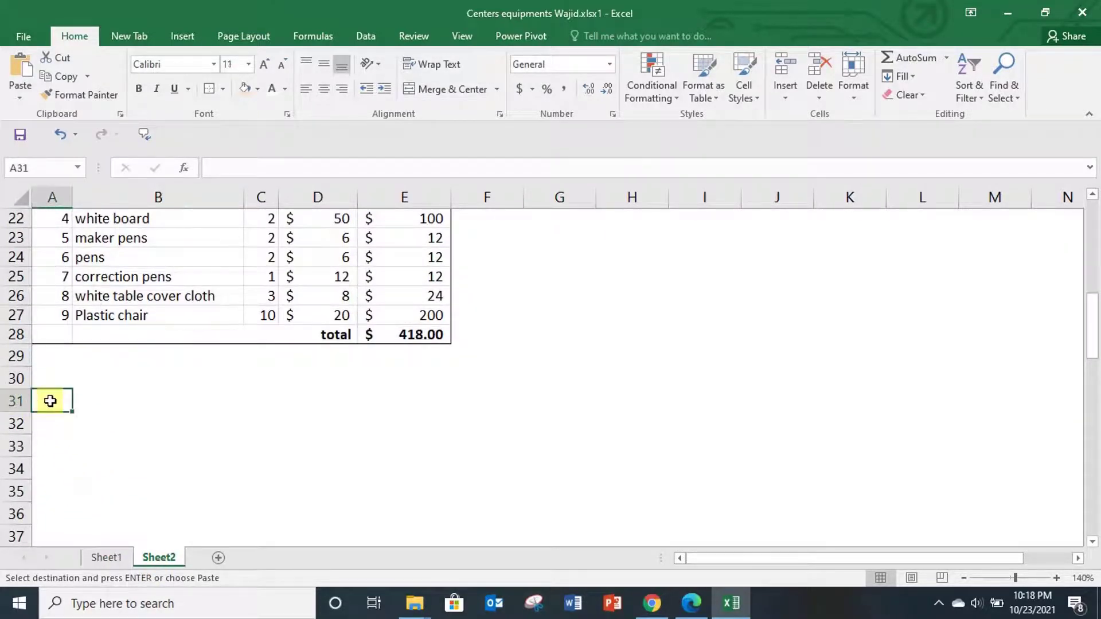
right_click(50, 400)
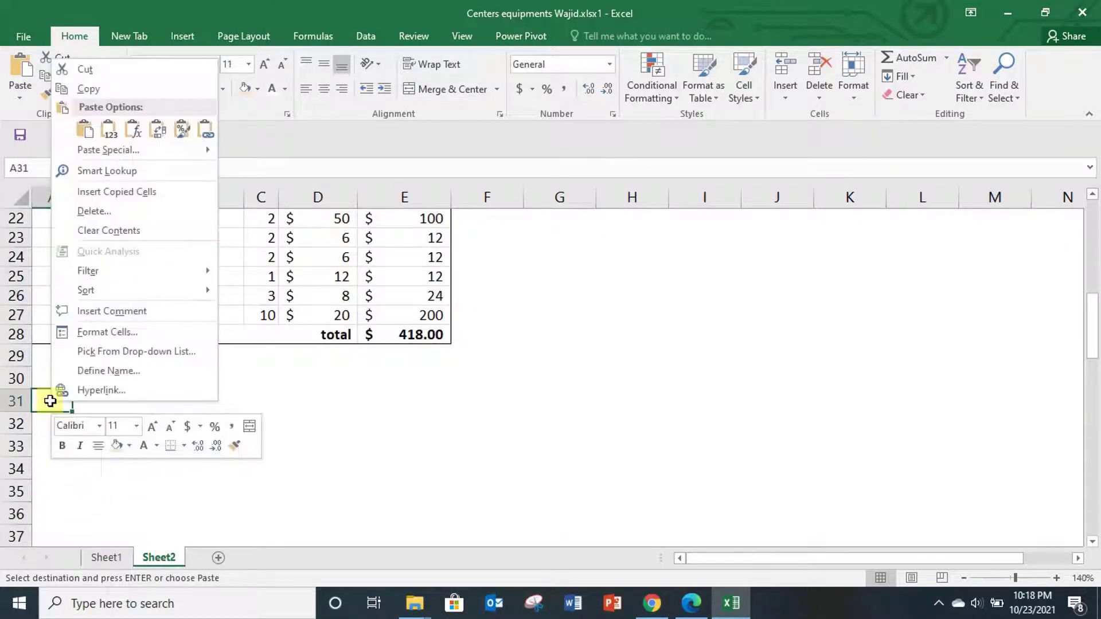
click(87, 133)
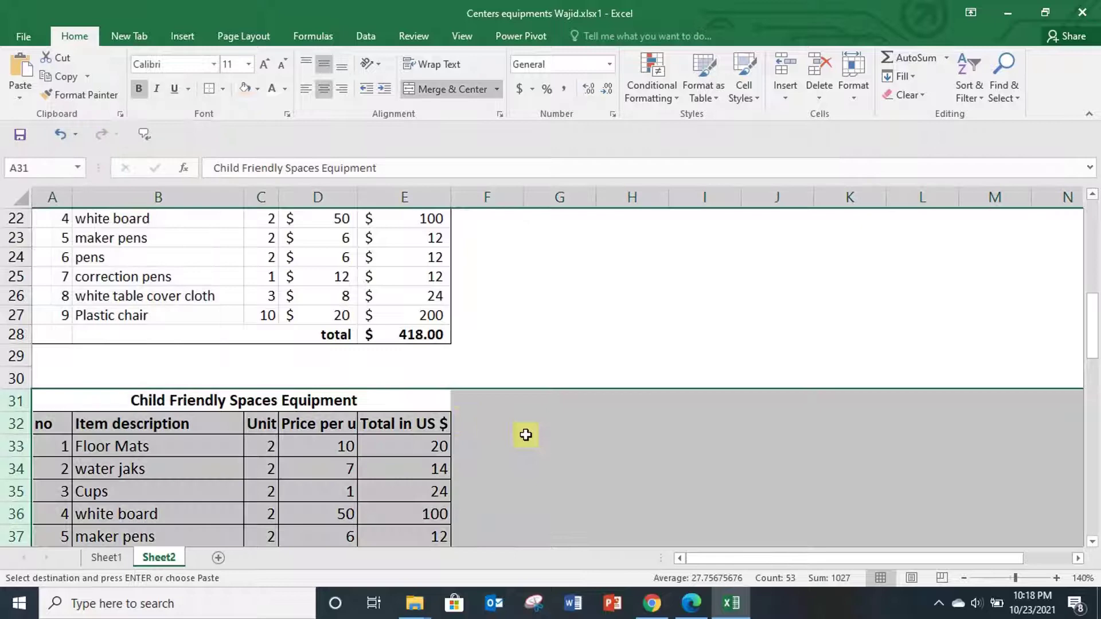
click(591, 338)
scroll(555, 463, up, 1)
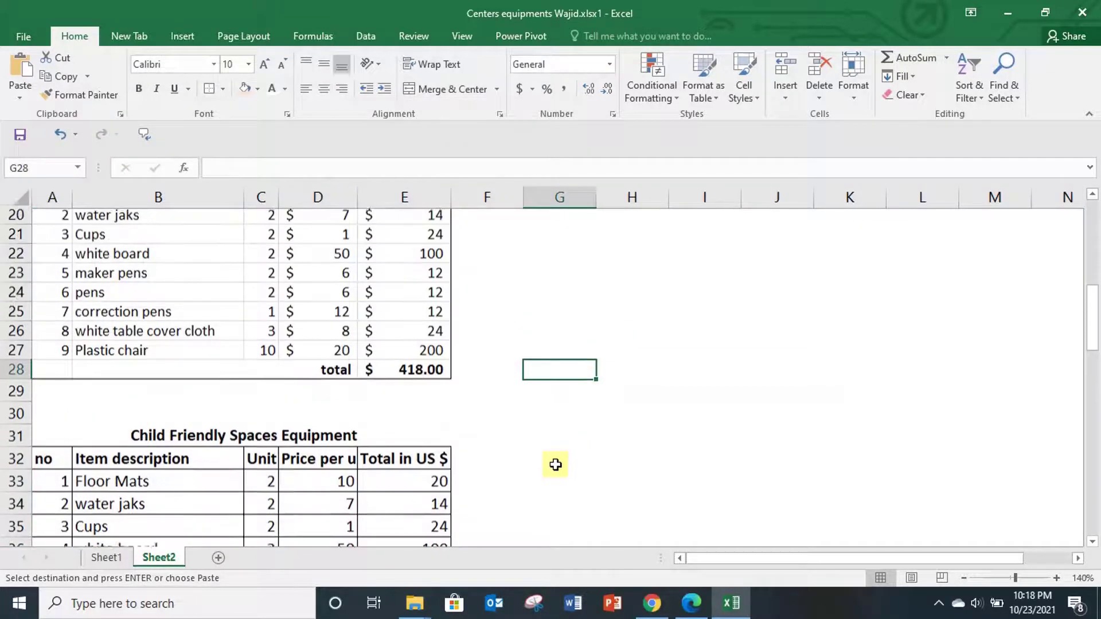
scroll(555, 465, up, 3)
scroll(555, 464, down, 2)
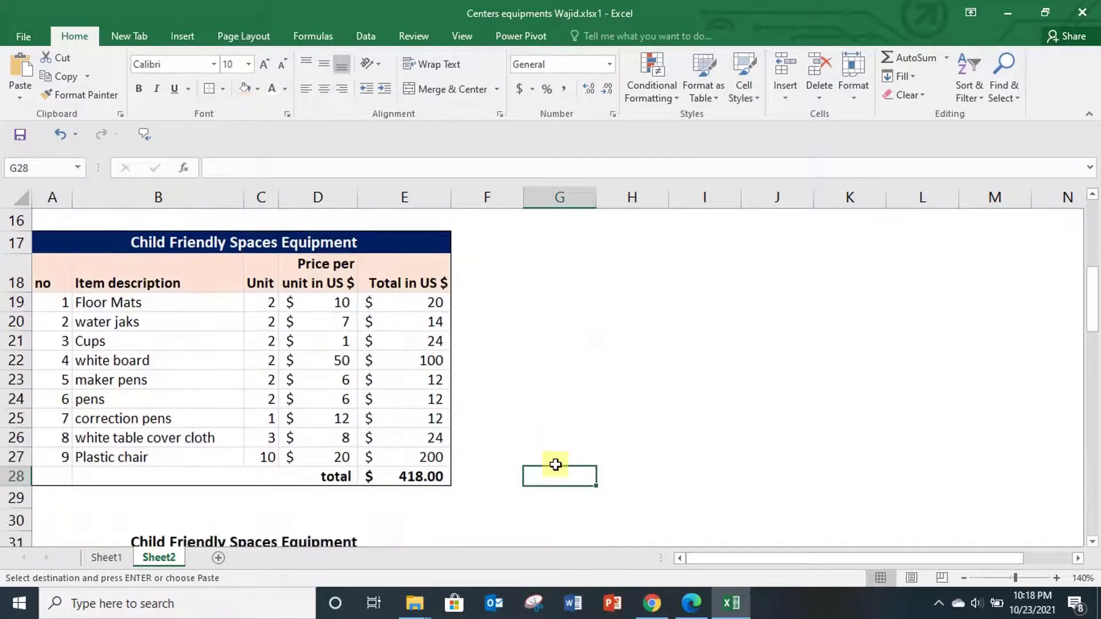
scroll(555, 464, up, 5)
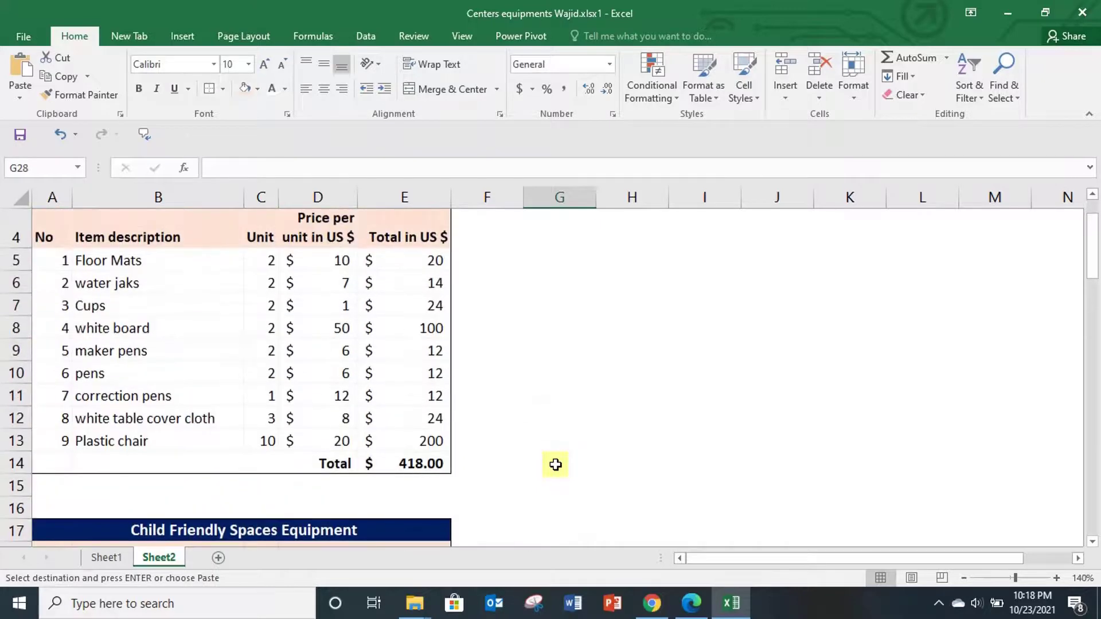
scroll(555, 464, down, 4)
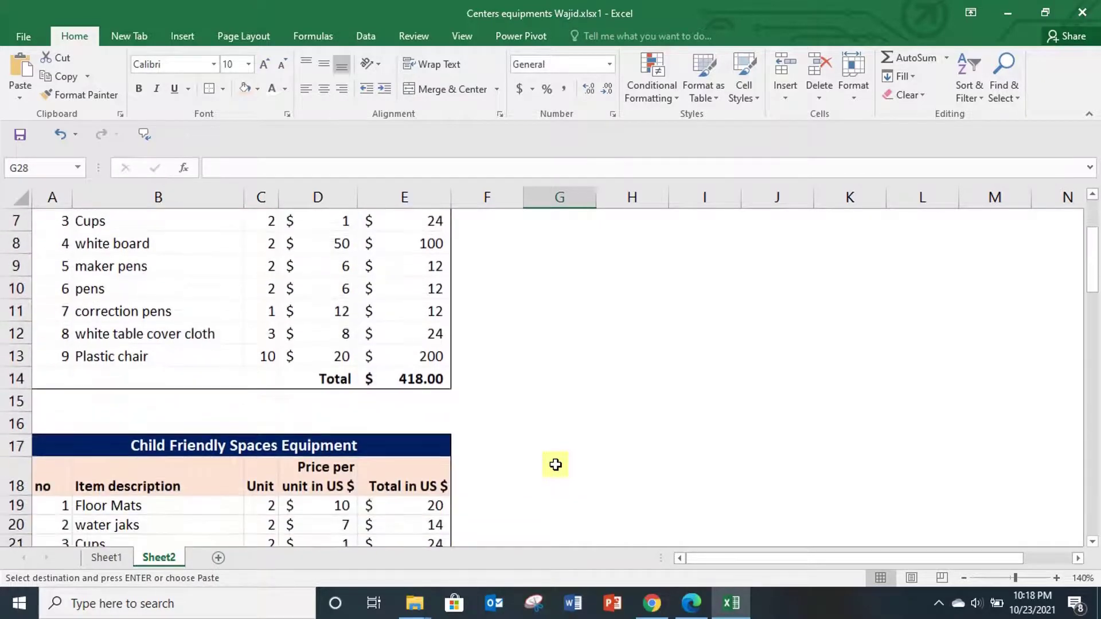
scroll(555, 465, down, 1)
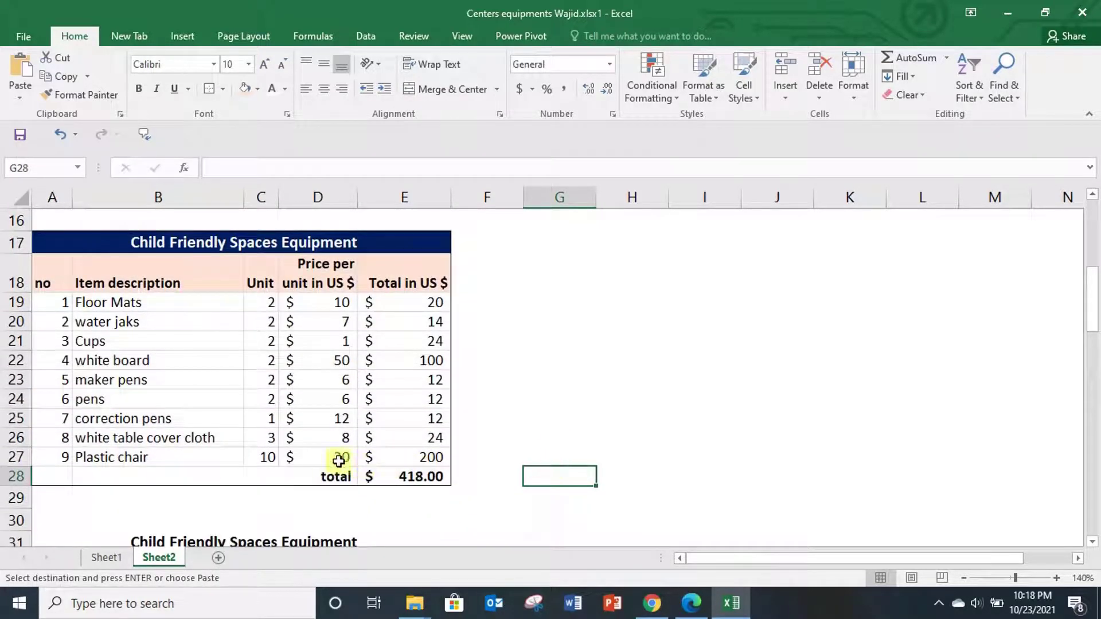
scroll(424, 465, up, 2)
scroll(425, 464, down, 4)
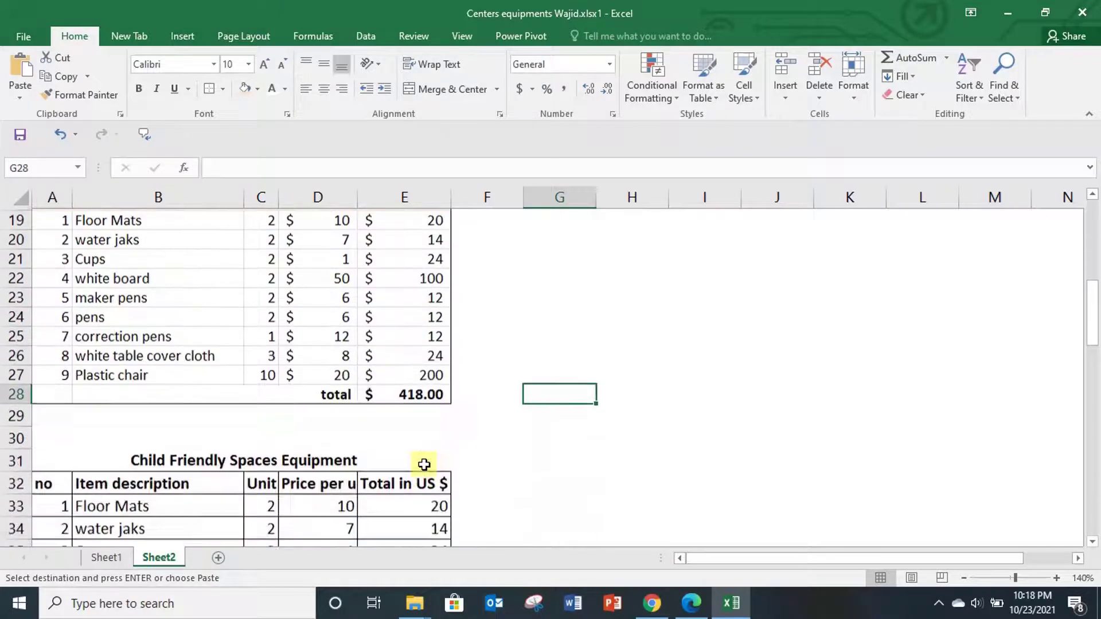
scroll(425, 465, up, 6)
scroll(424, 464, up, 1)
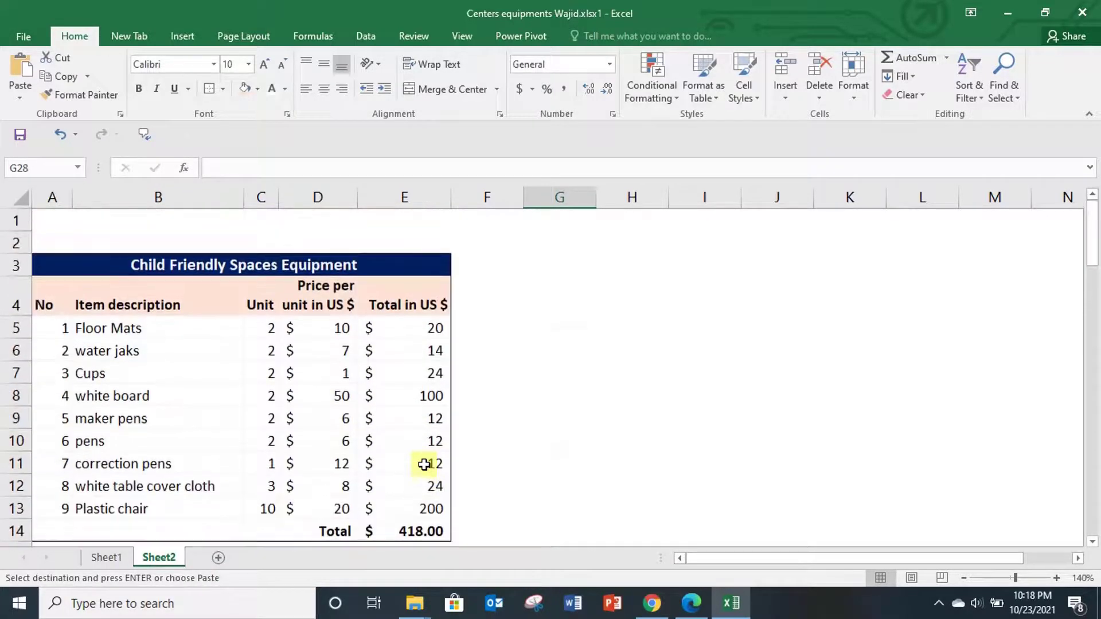
scroll(424, 465, down, 8)
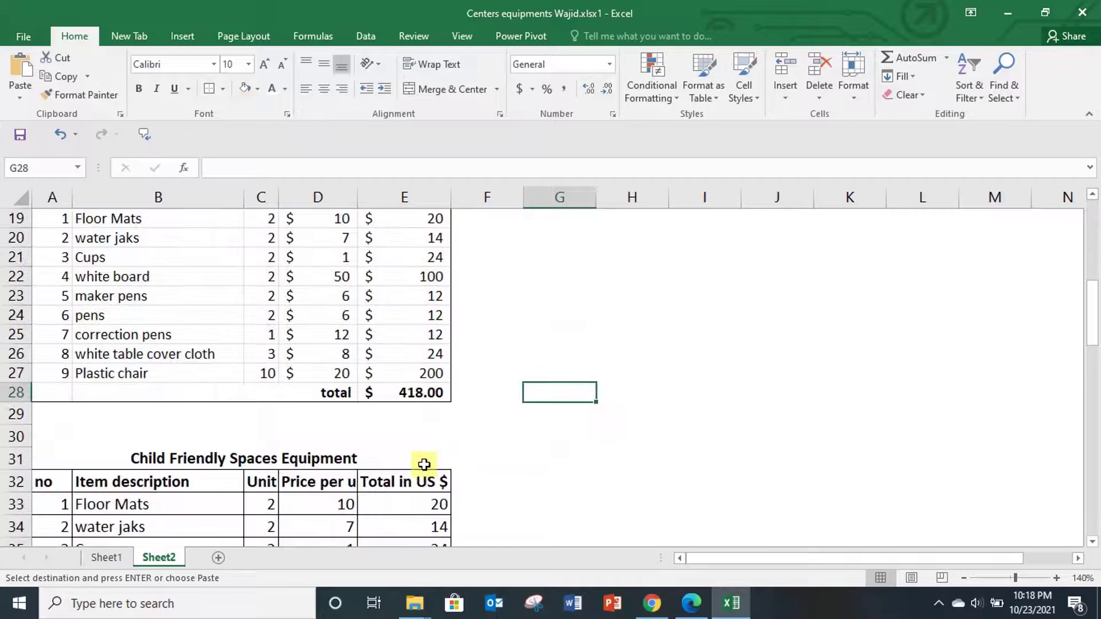
scroll(424, 464, up, 8)
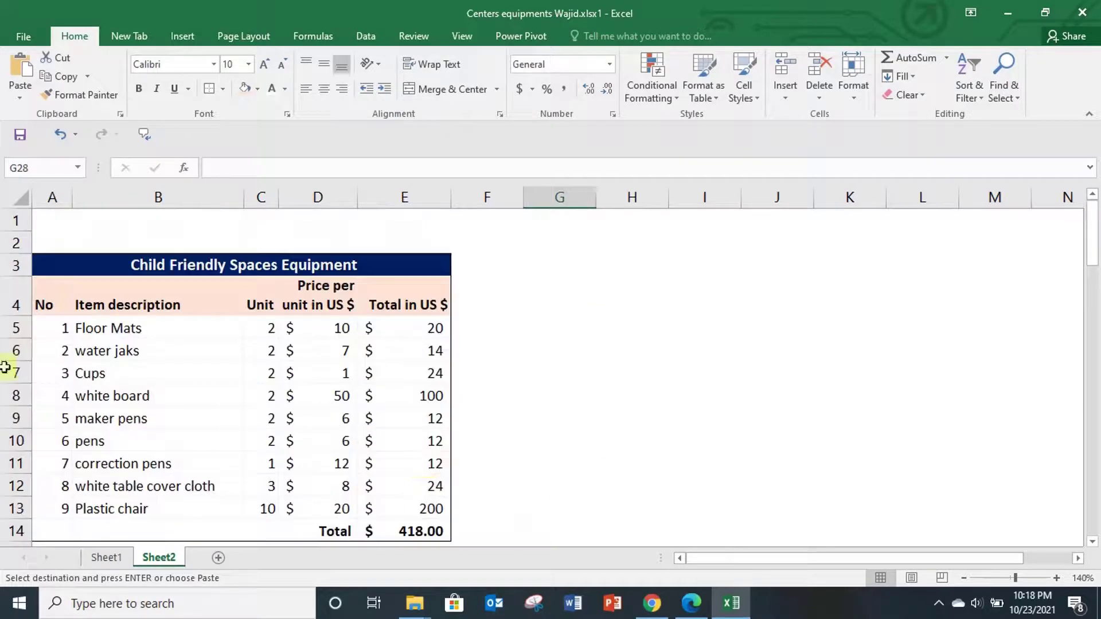
drag(12, 264, 14, 532)
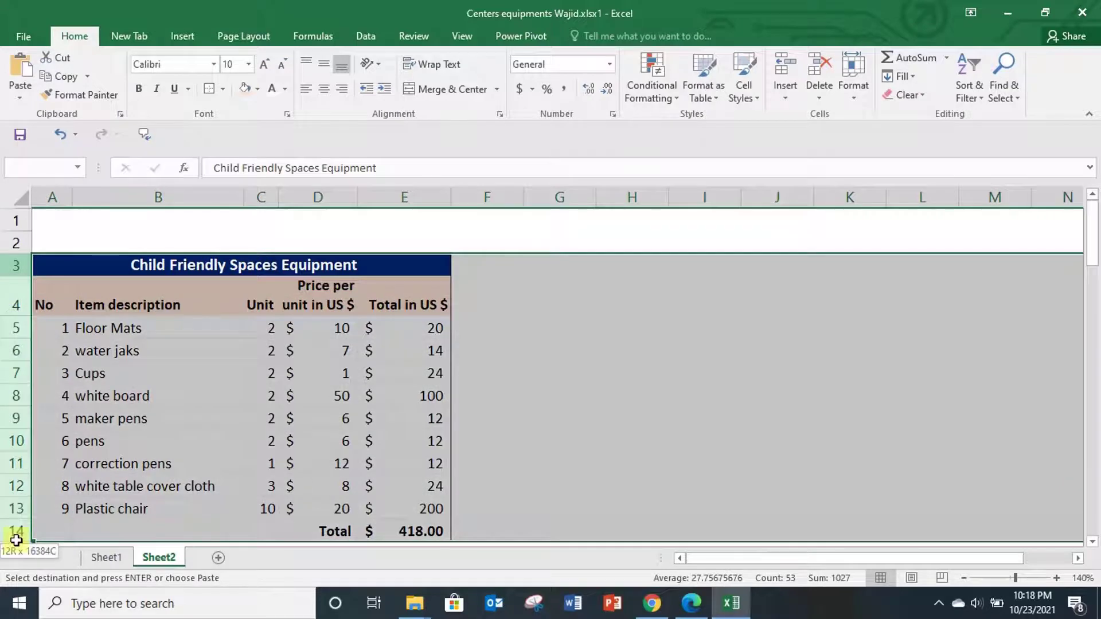
click(818, 72)
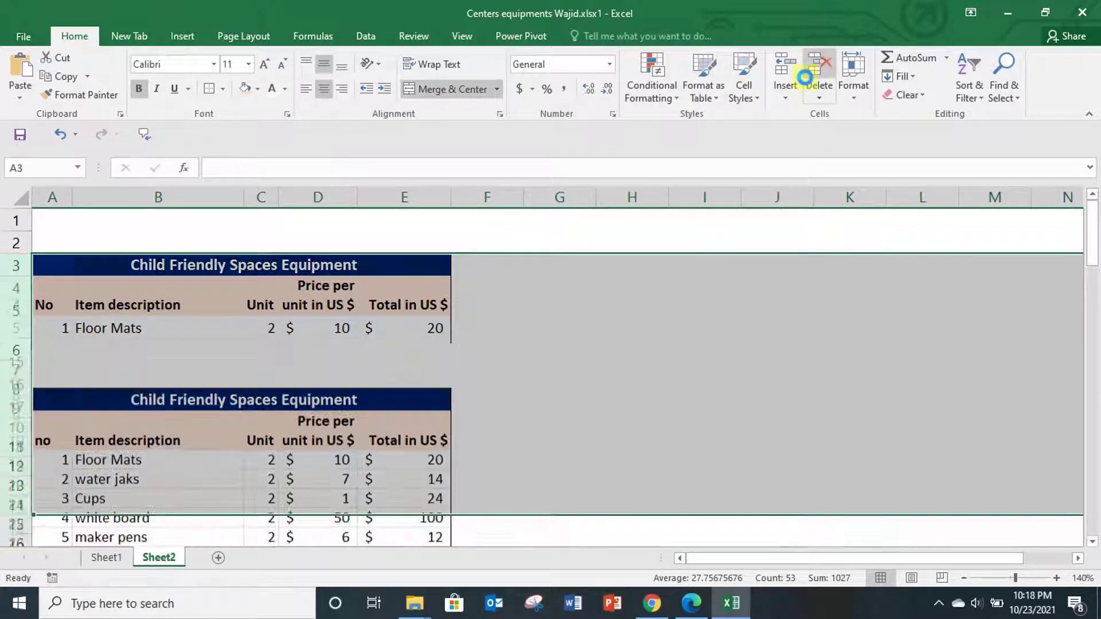
click(676, 325)
scroll(659, 368, down, 2)
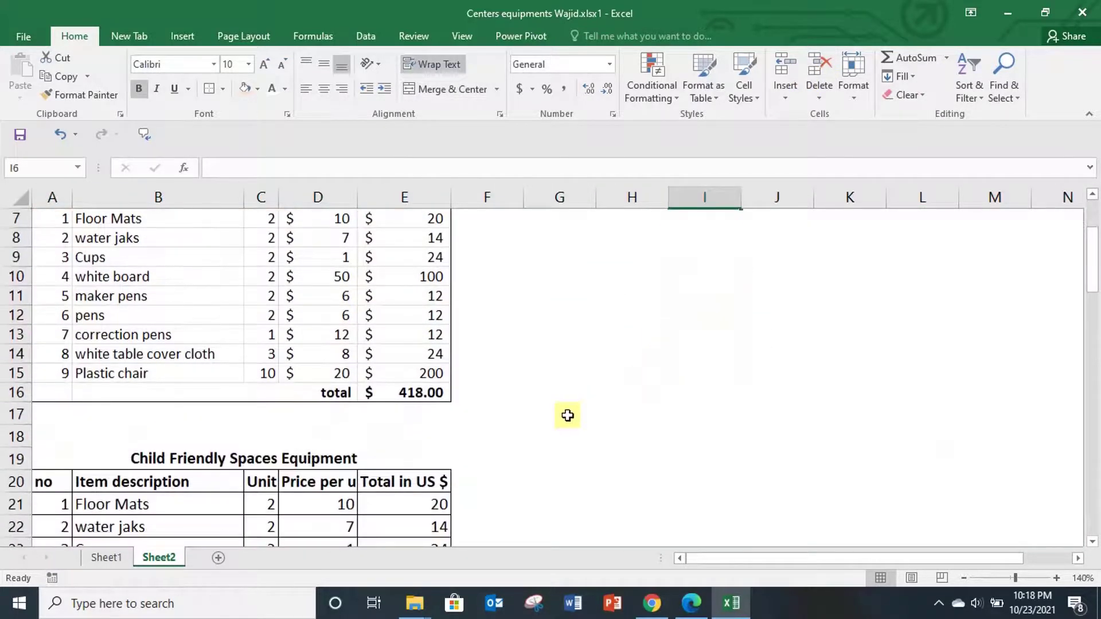
scroll(567, 415, up, 1)
scroll(567, 415, up, 2)
scroll(568, 415, down, 2)
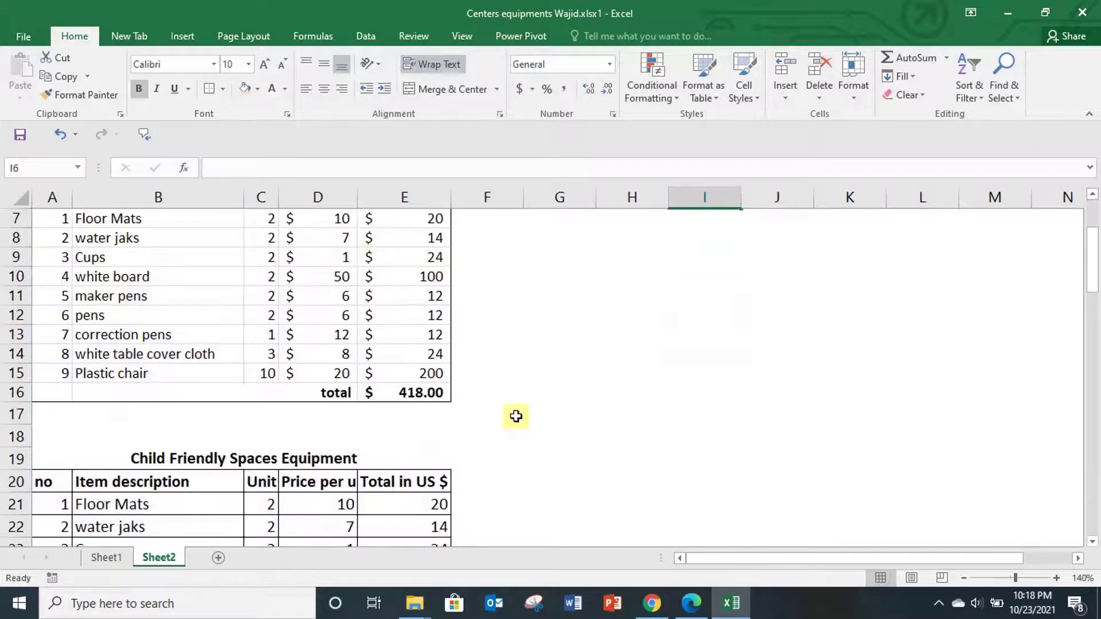
scroll(516, 415, up, 2)
scroll(310, 402, down, 5)
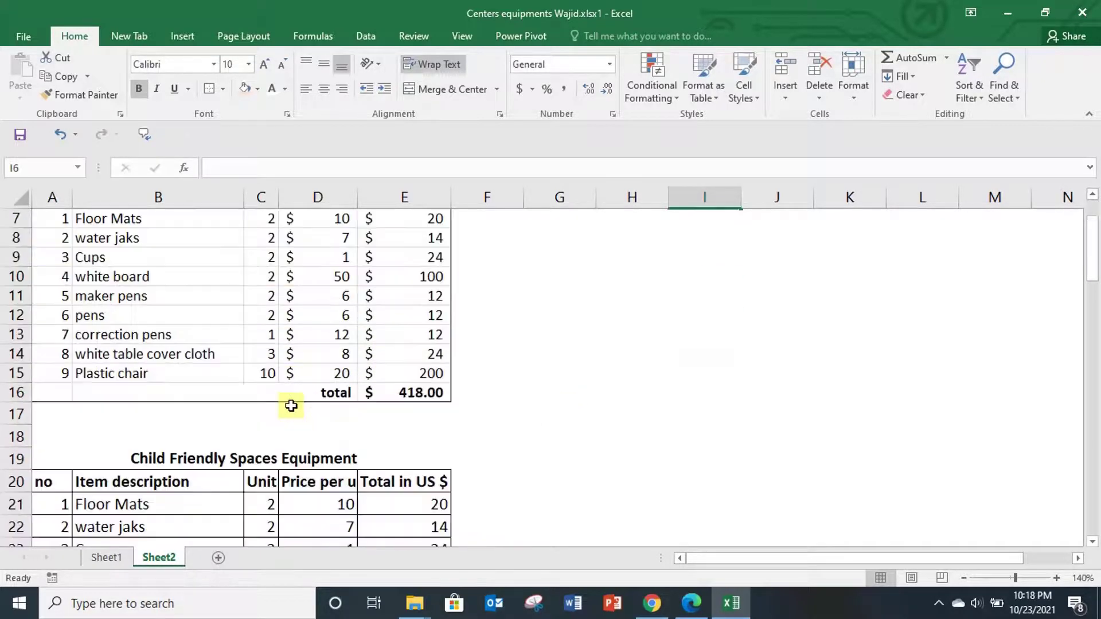
scroll(263, 410, down, 1)
scroll(258, 433, down, 1)
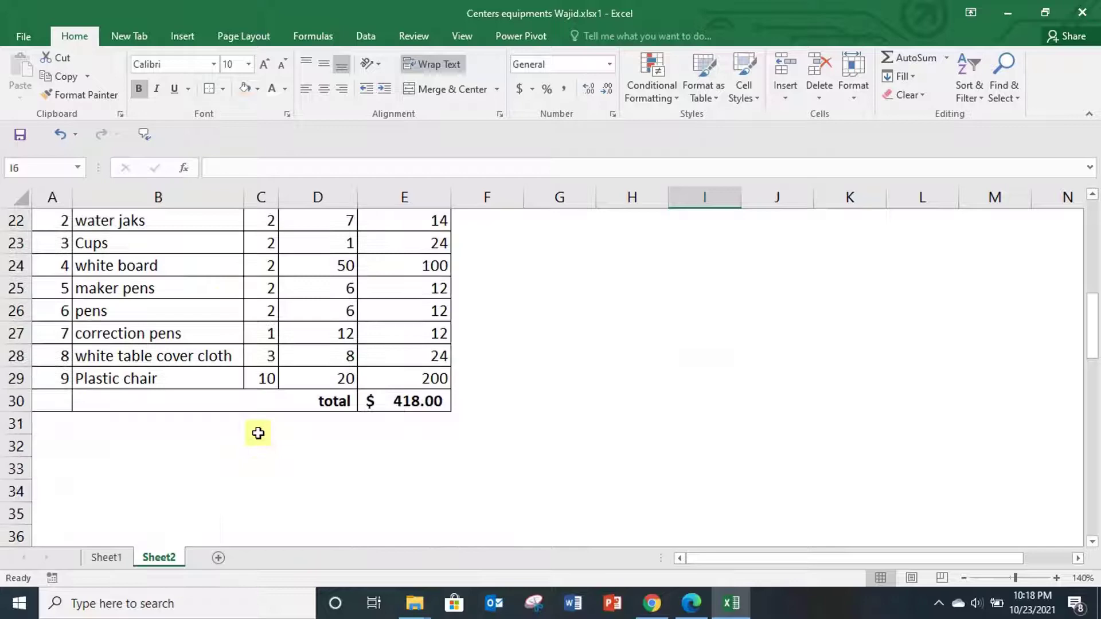
scroll(256, 410, up, 6)
scroll(266, 401, down, 2)
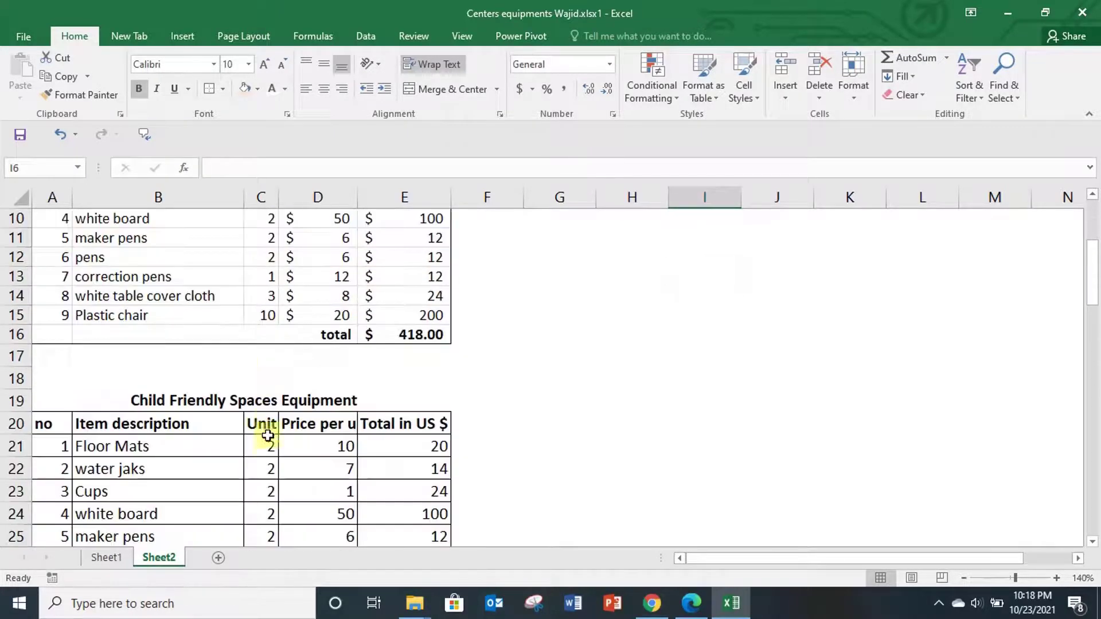
scroll(243, 338, up, 3)
scroll(243, 366, down, 3)
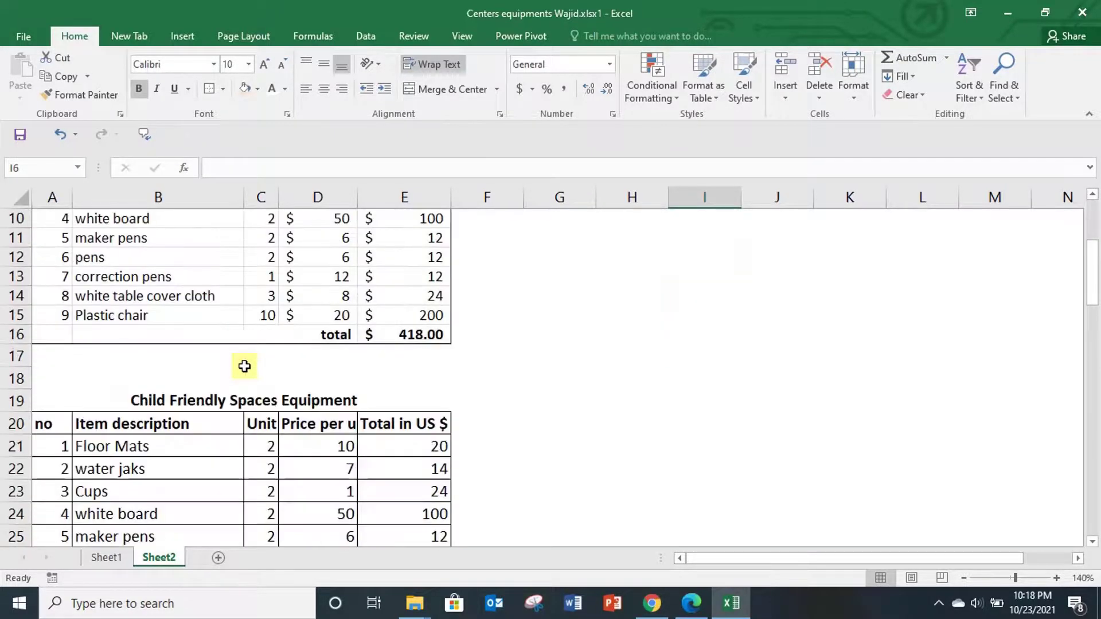
scroll(243, 364, up, 2)
scroll(243, 339, up, 1)
scroll(245, 341, down, 5)
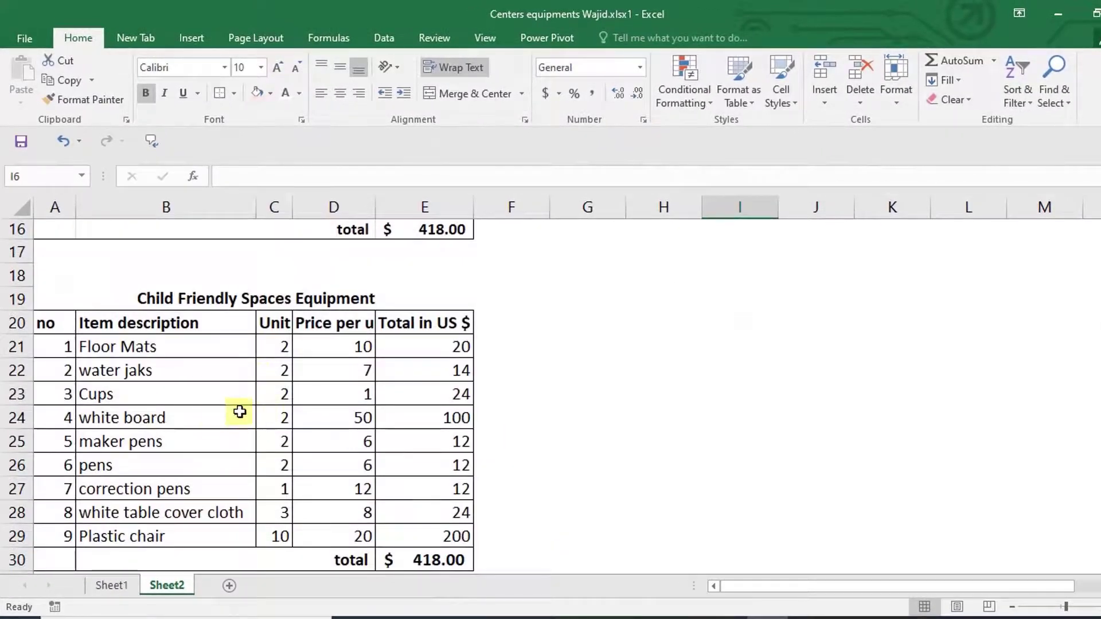
scroll(240, 412, up, 3)
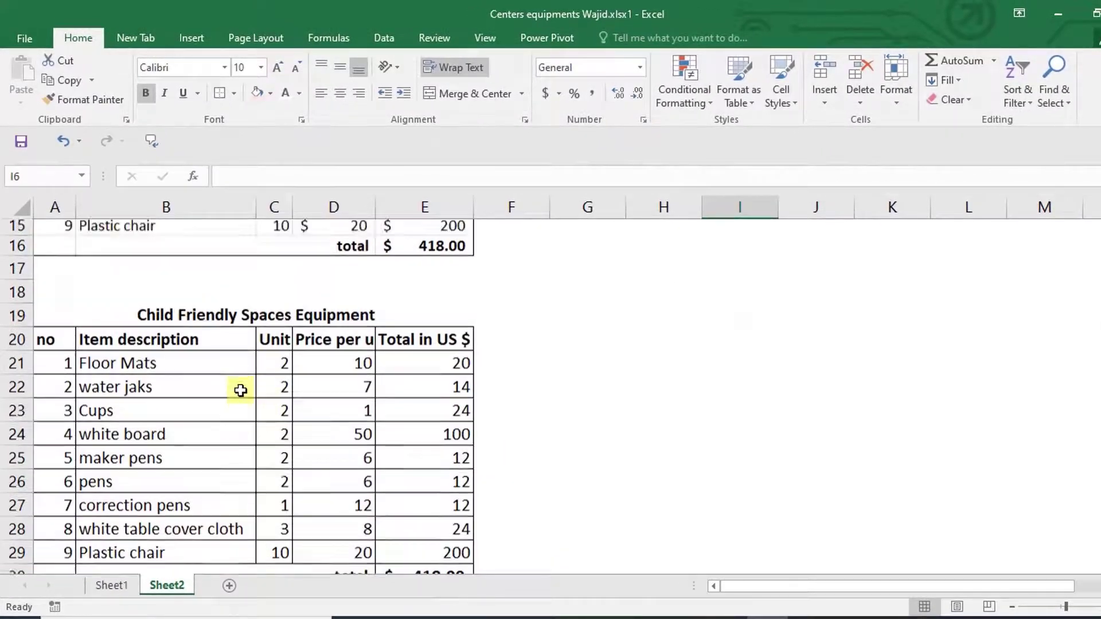
scroll(238, 389, down, 2)
scroll(243, 385, down, 1)
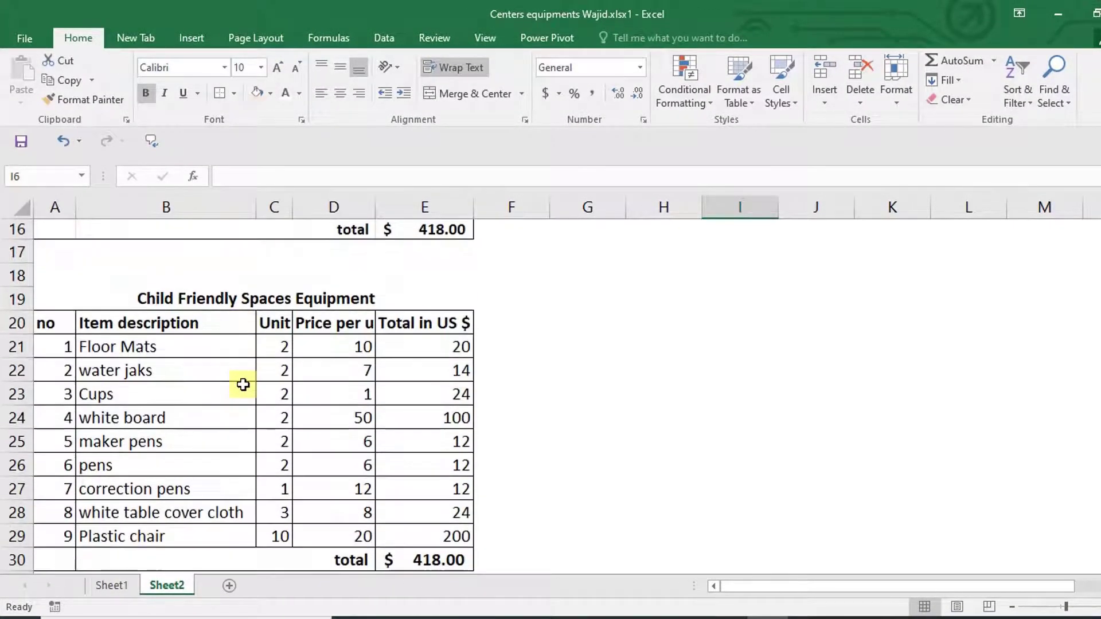
scroll(244, 383, down, 2)
scroll(246, 381, up, 2)
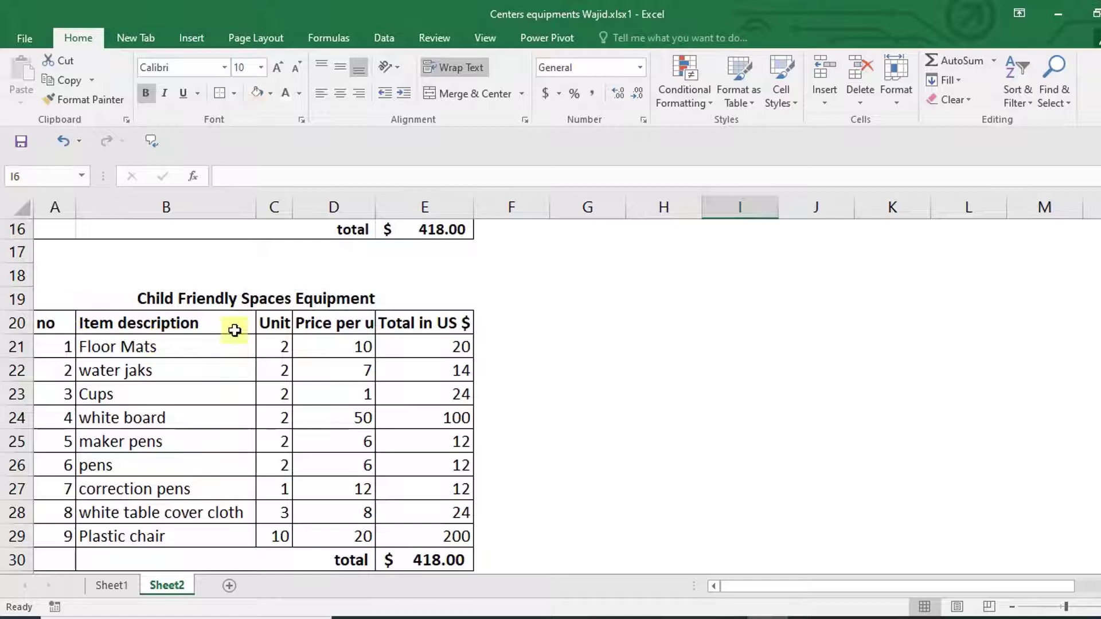
scroll(305, 478, down, 1)
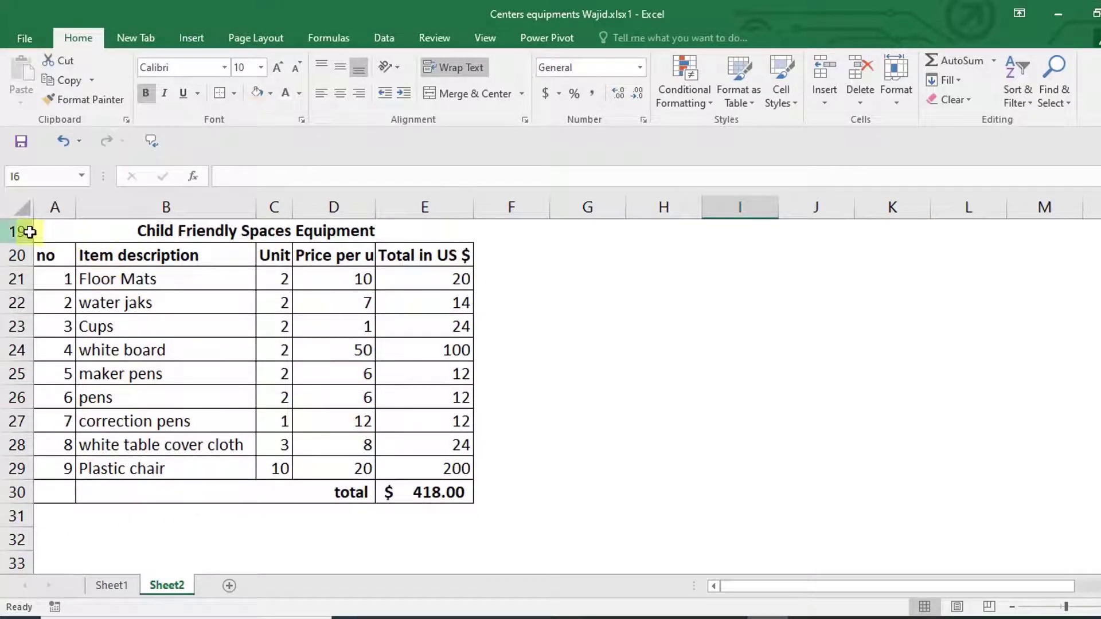
Step: Remove all borders from A19:E30 and set the table text to 10 pt
drag(39, 231, 80, 496)
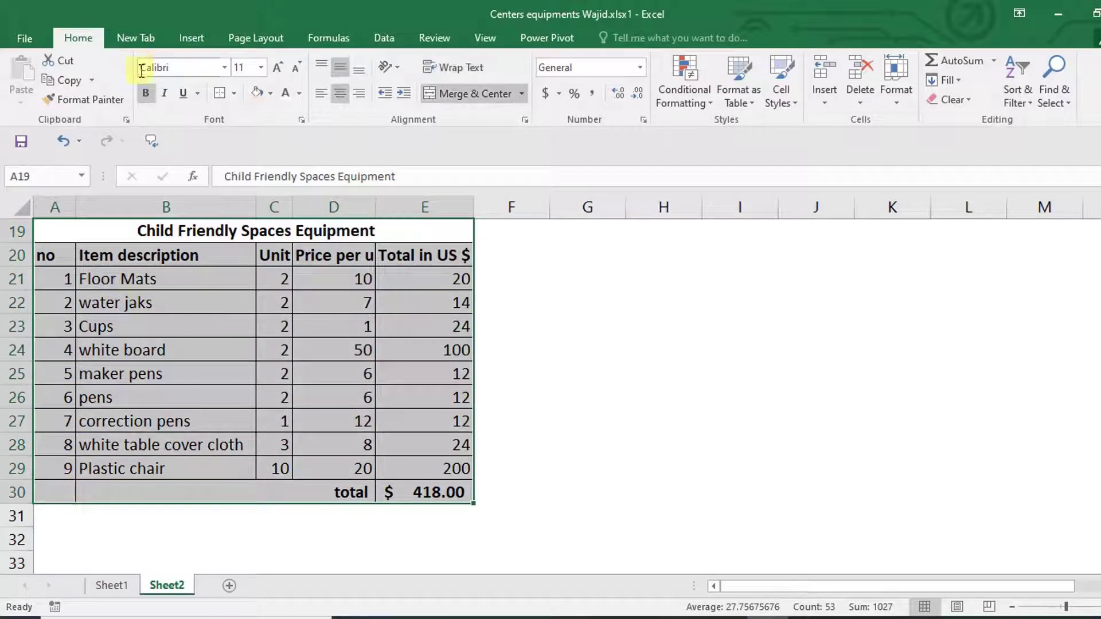
click(234, 94)
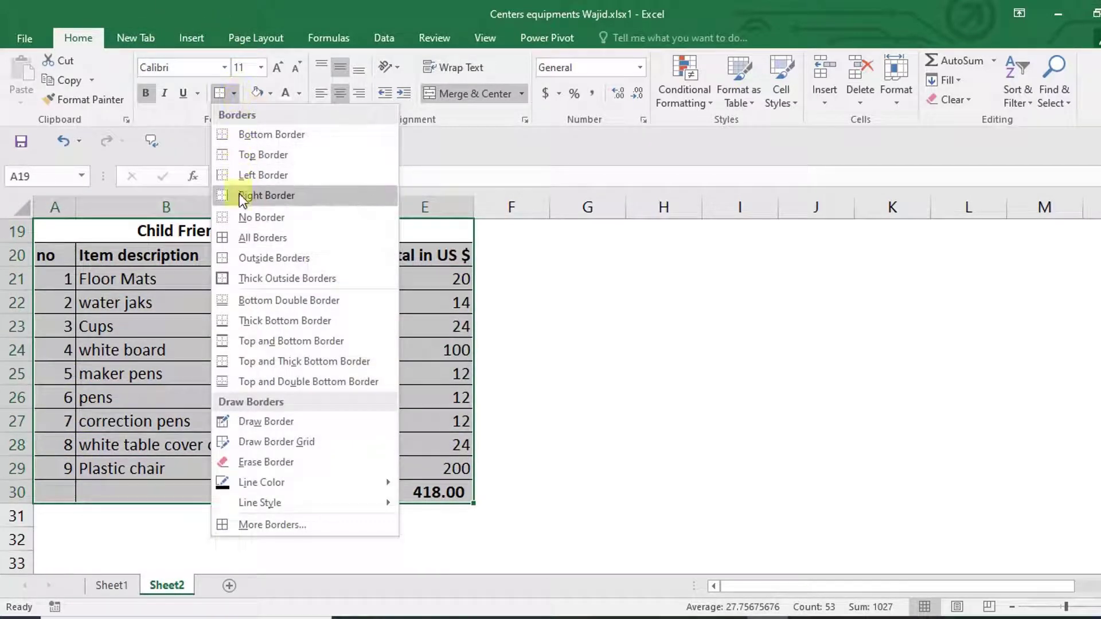
click(252, 218)
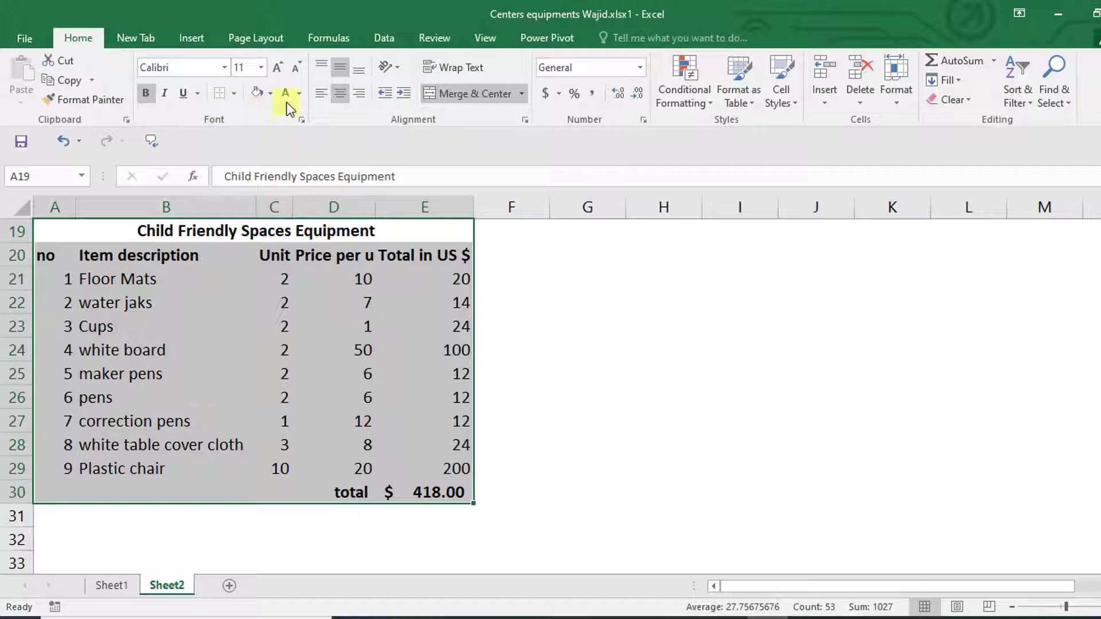
click(294, 70)
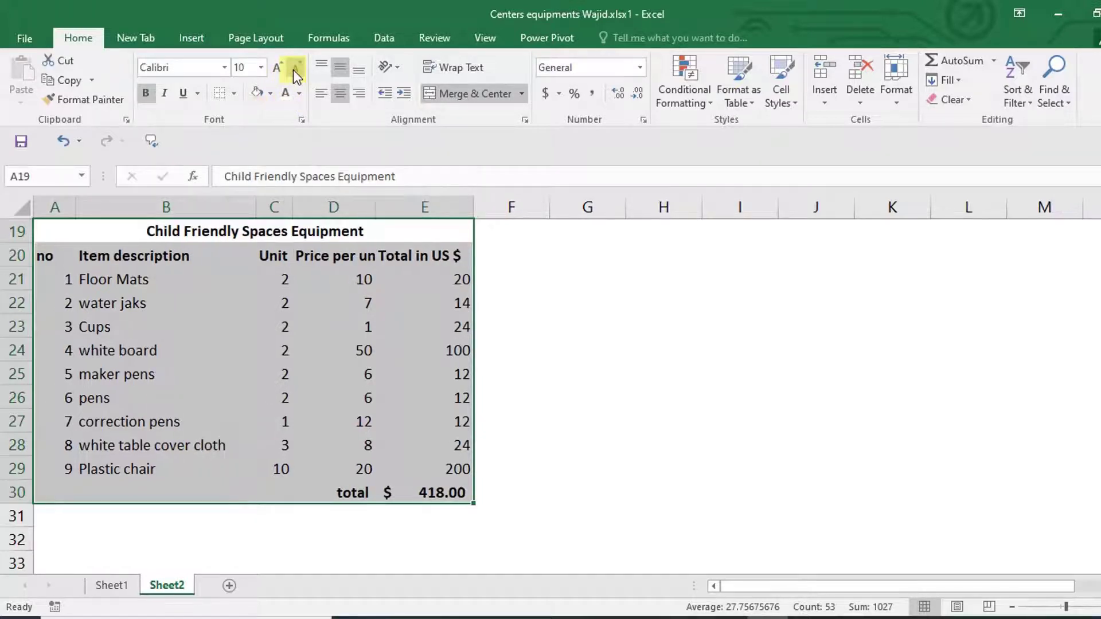
click(294, 70)
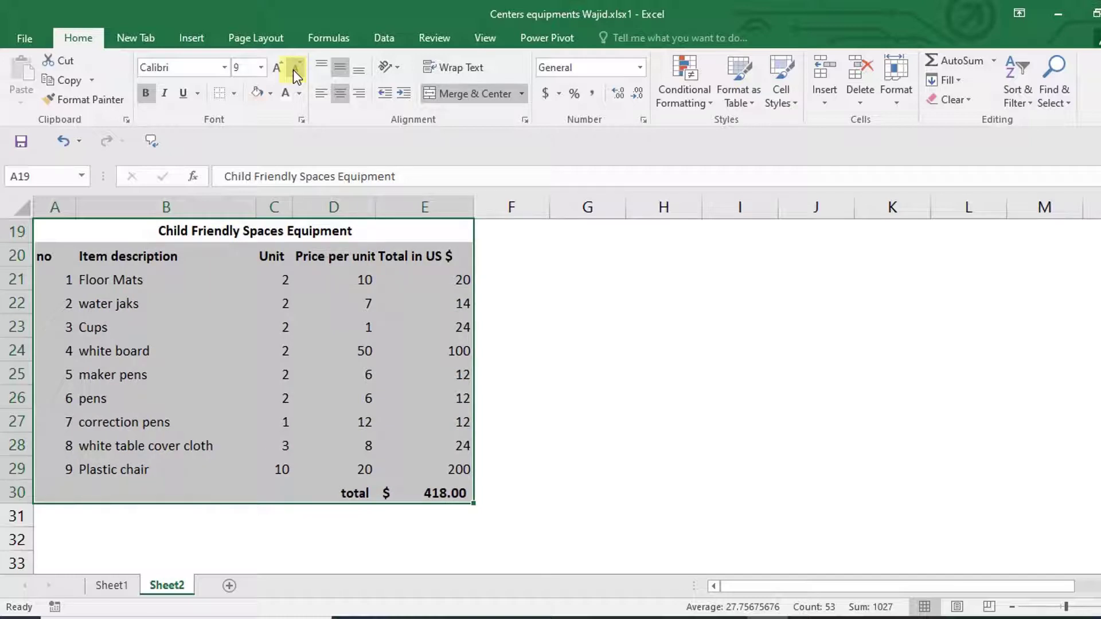
click(281, 69)
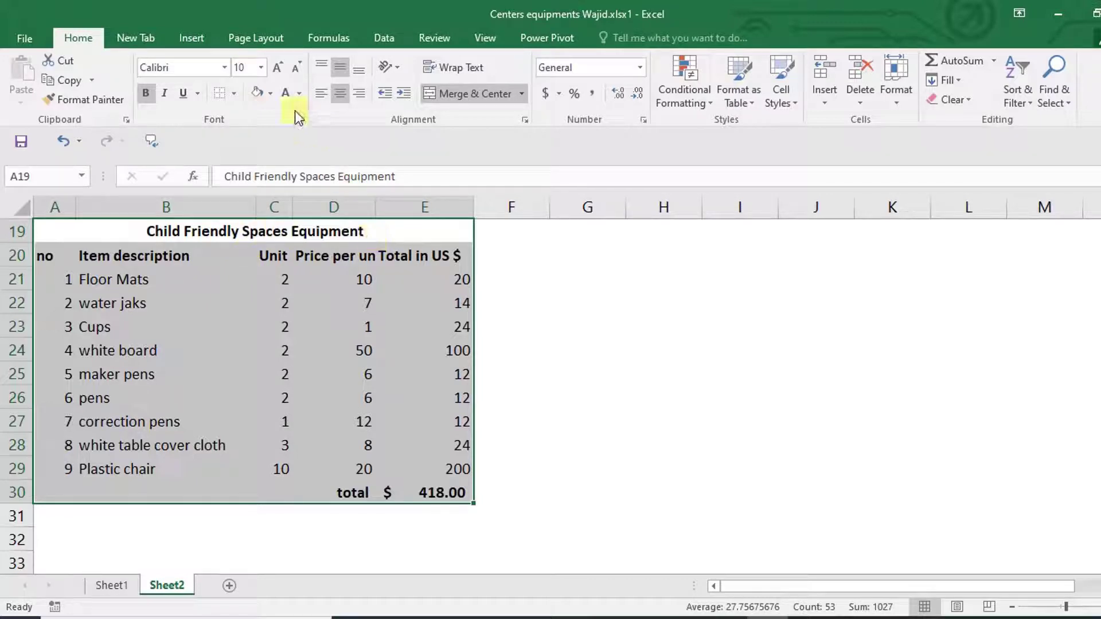
Step: Frame the A19:E30 equipment table with Outside Borders
click(233, 94)
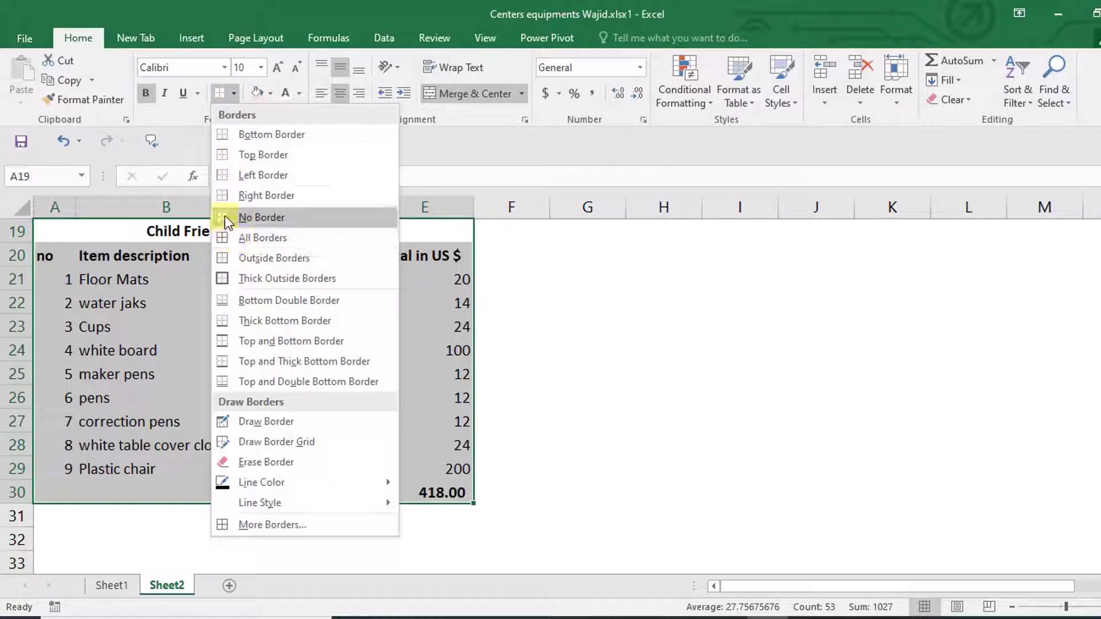
click(237, 265)
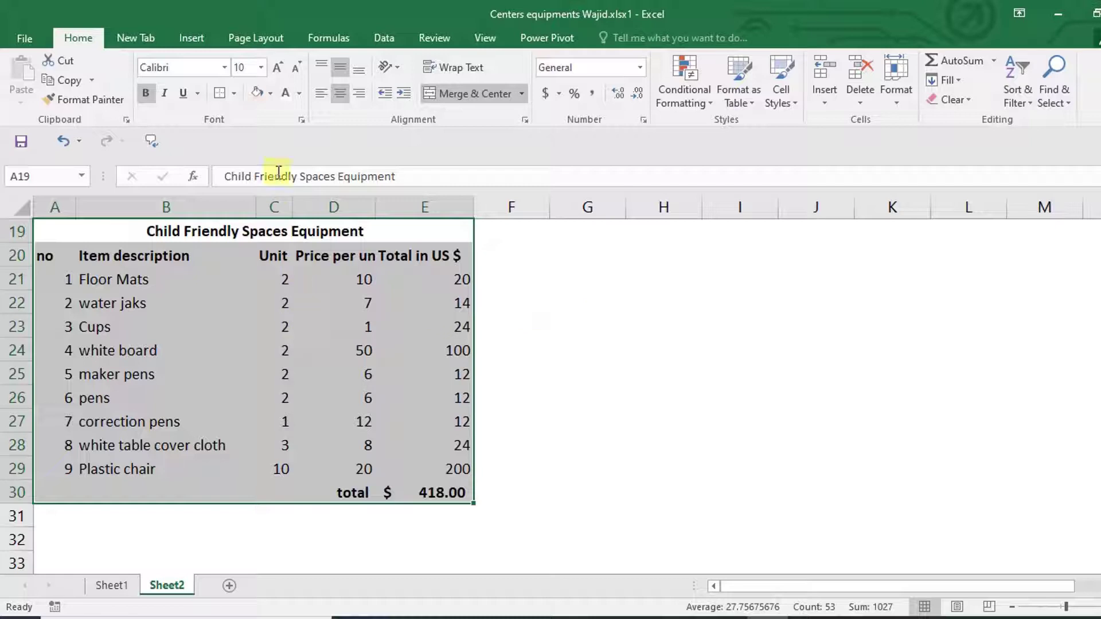
click(234, 97)
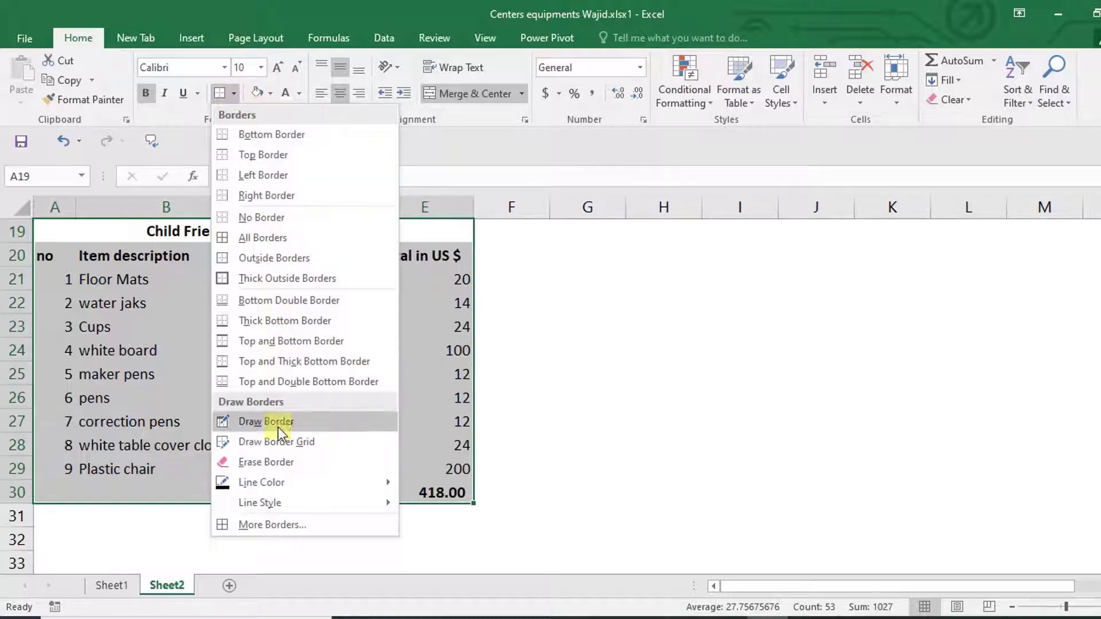
Step: Give A19:E30 light grey outline and inside borders through More Borders
click(283, 531)
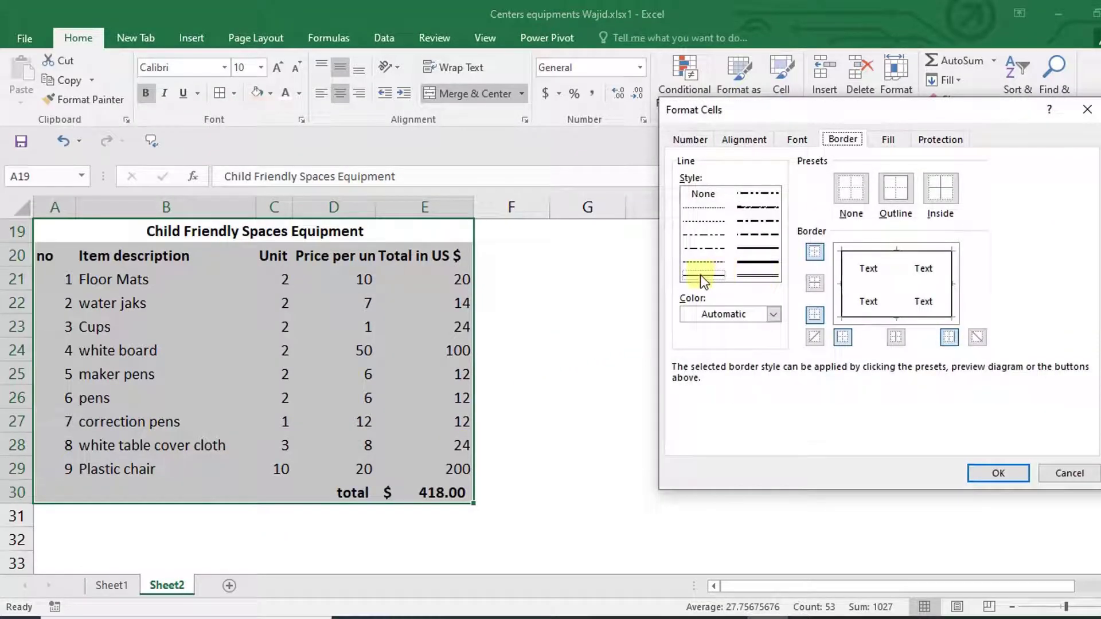
click(774, 315)
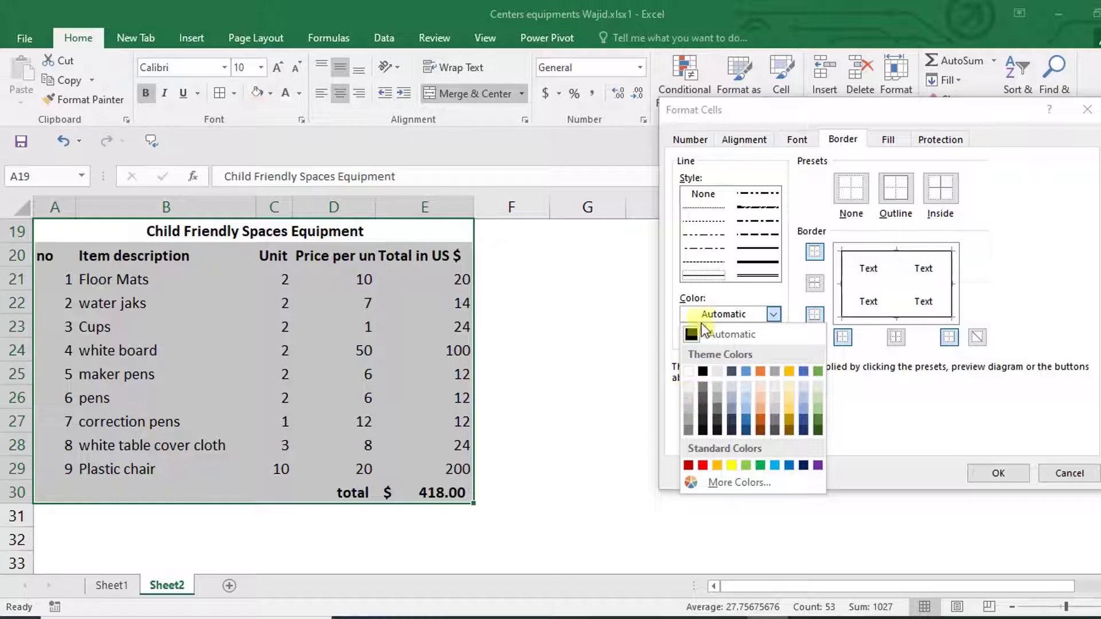
click(690, 395)
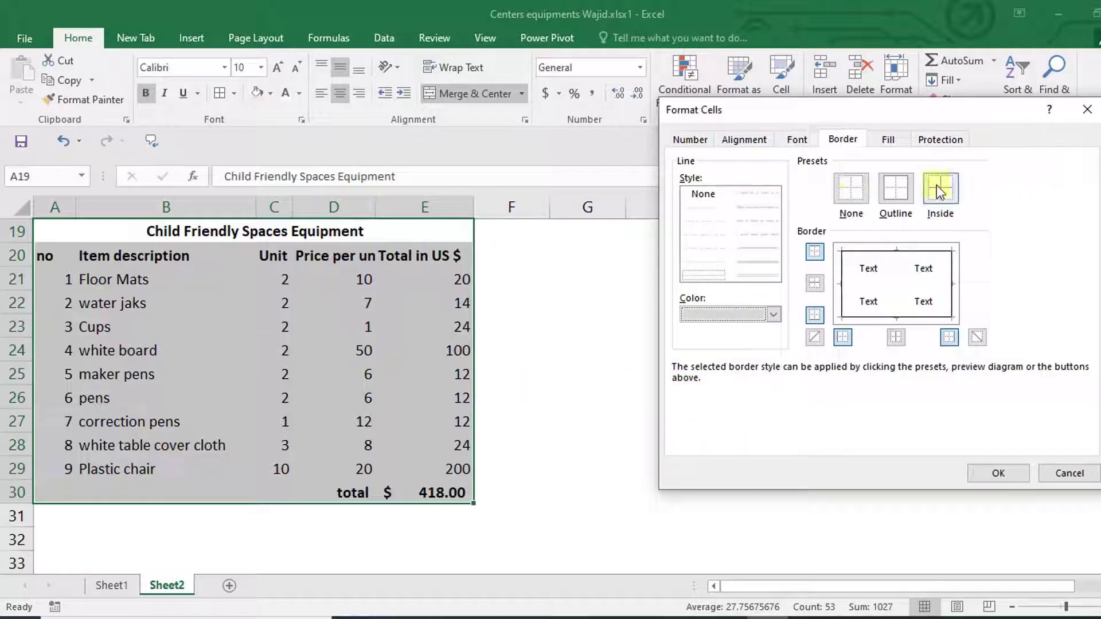
click(900, 190)
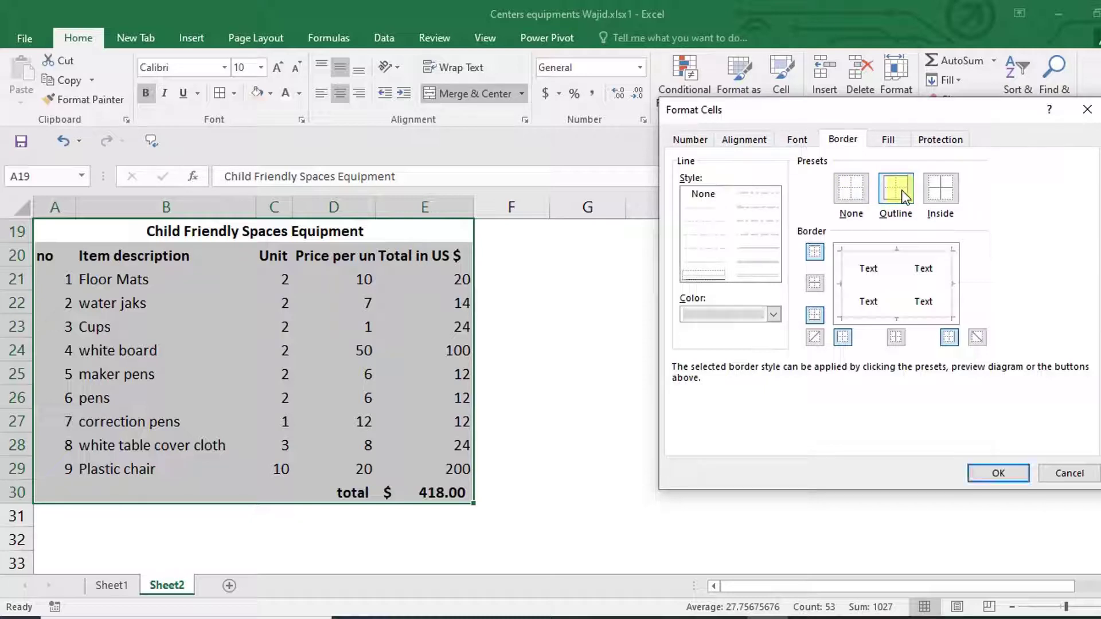
click(945, 195)
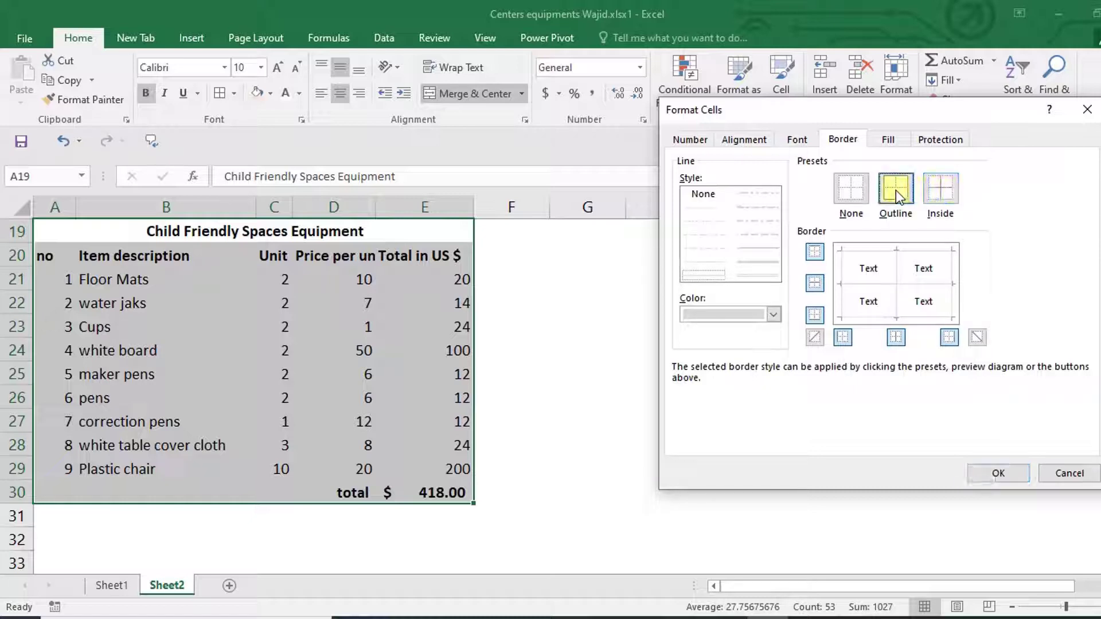
click(941, 189)
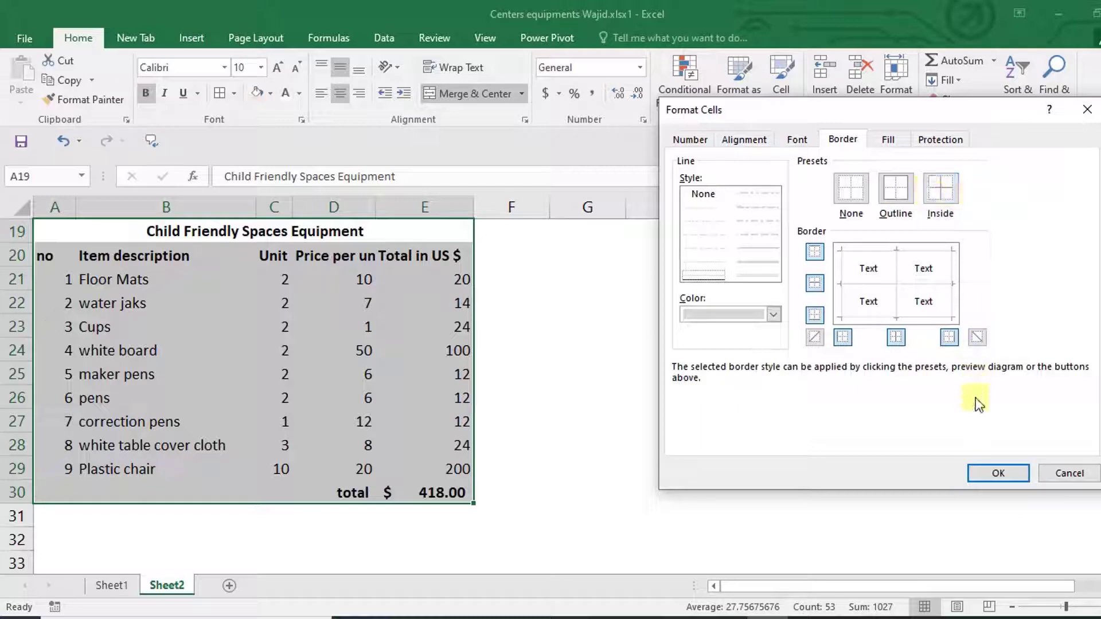
click(985, 469)
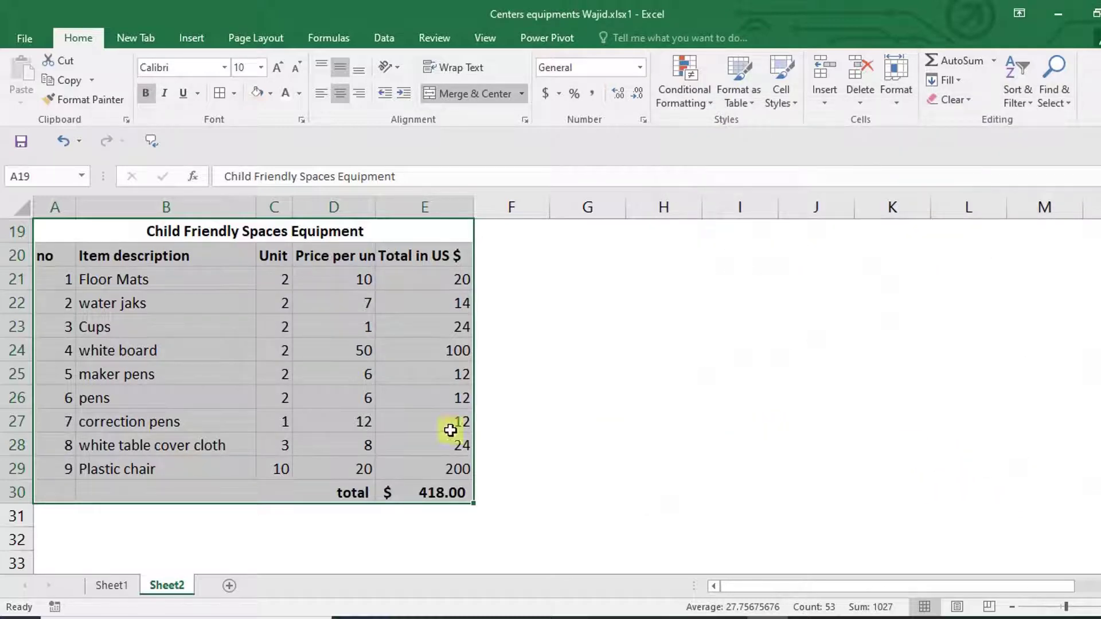
Step: Deselect the table and scroll to inspect the new grey cell borders
click(582, 420)
scroll(364, 355, up, 2)
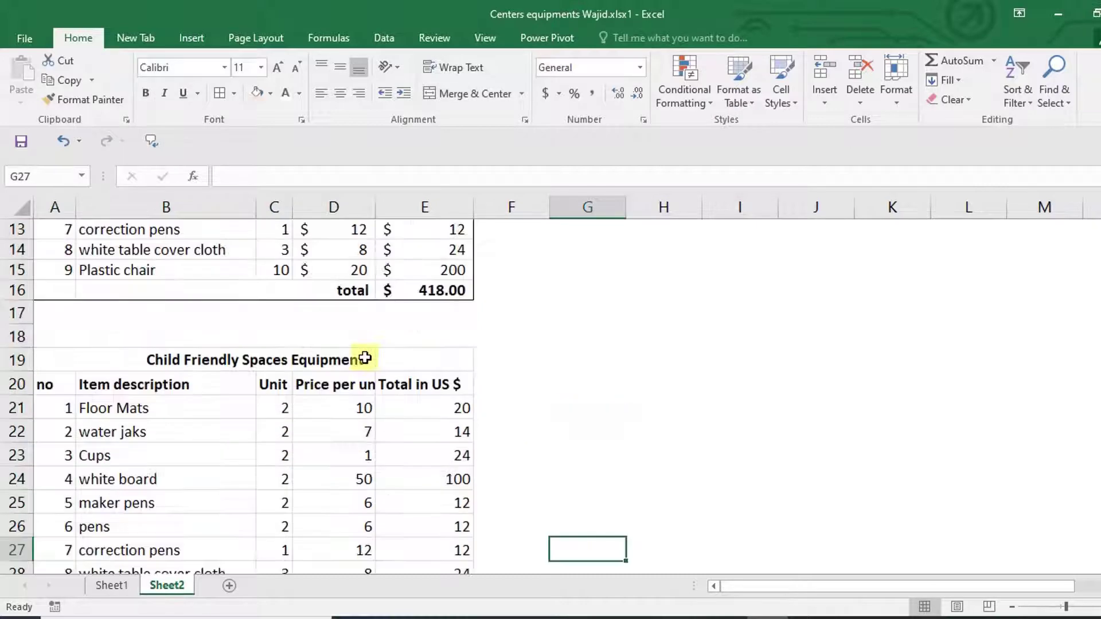
scroll(363, 356, down, 1)
scroll(365, 358, down, 1)
scroll(364, 357, up, 1)
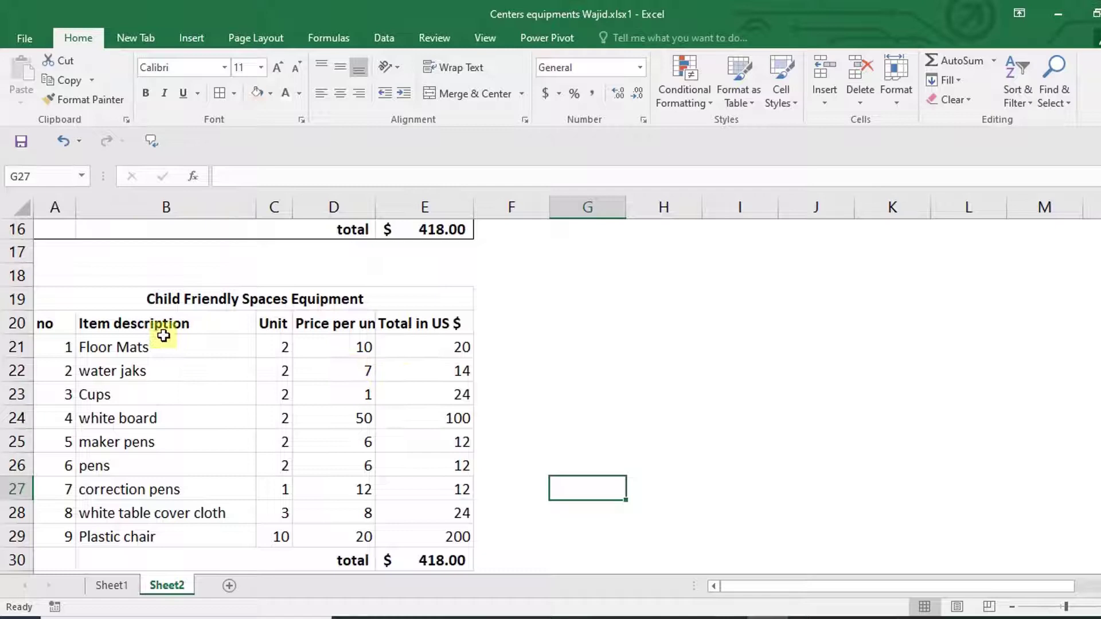
scroll(164, 336, down, 1)
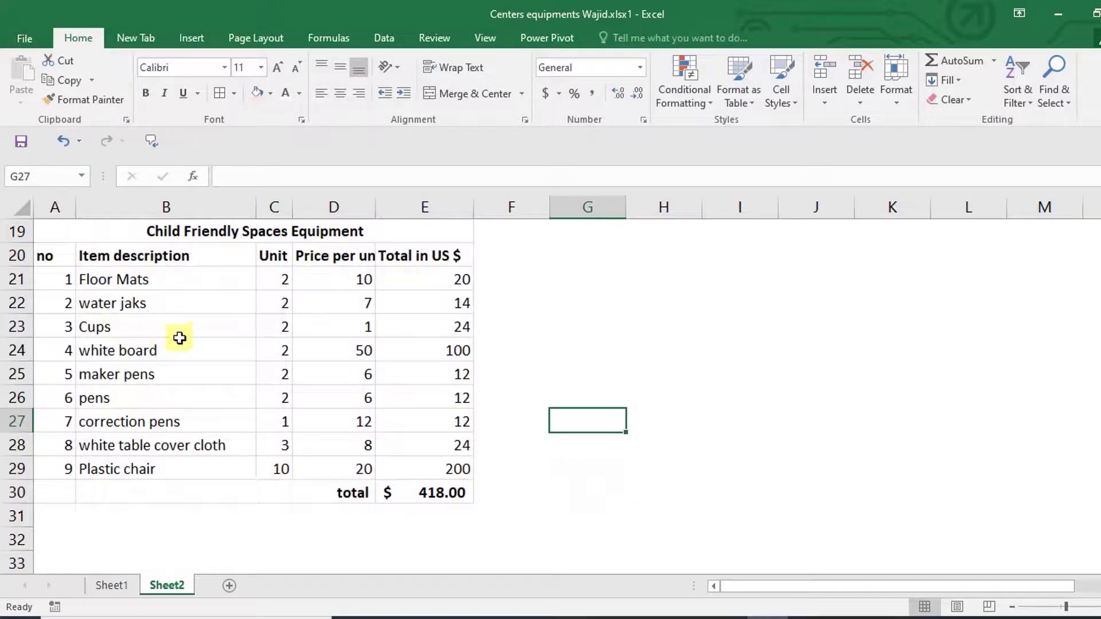
scroll(180, 338, up, 1)
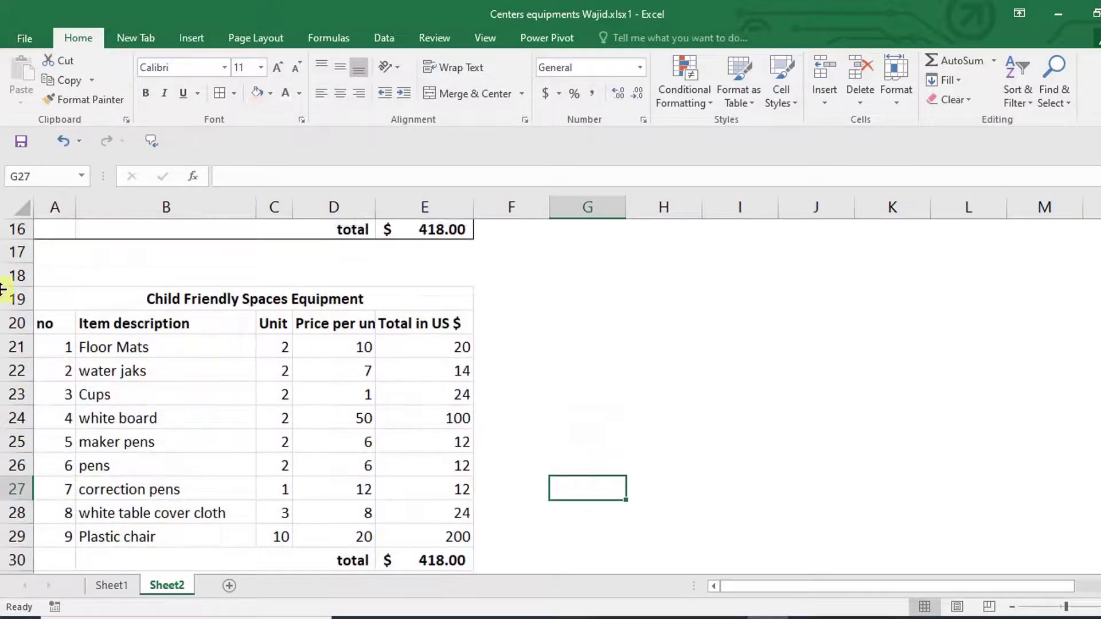
Step: Reselect A19:E30 and add a dark outside border over the grey lines
click(83, 296)
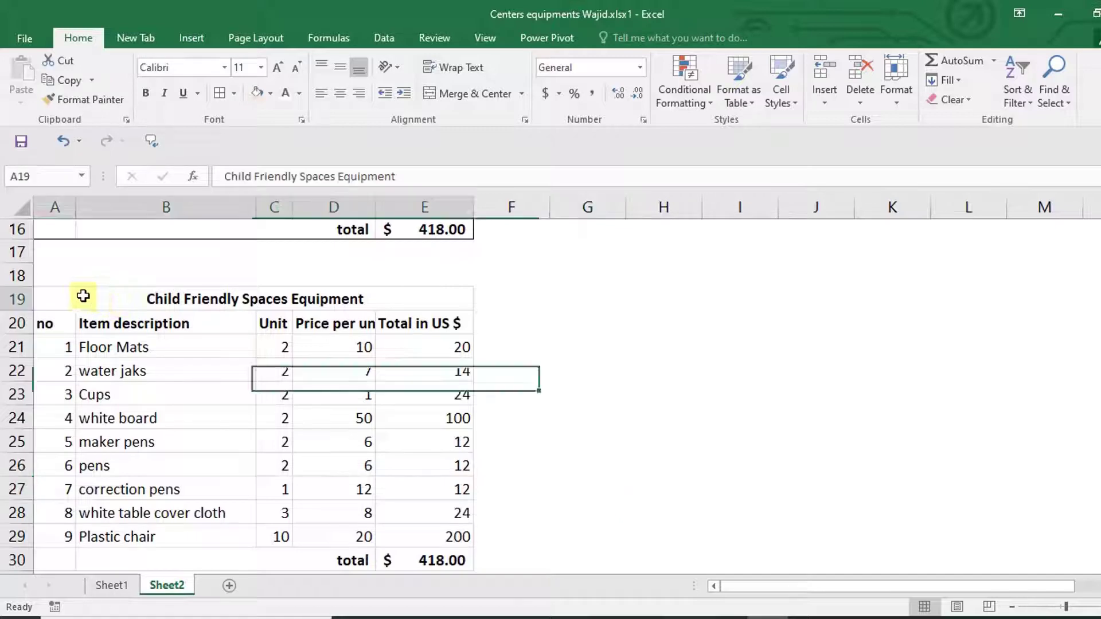
drag(83, 296, 145, 463)
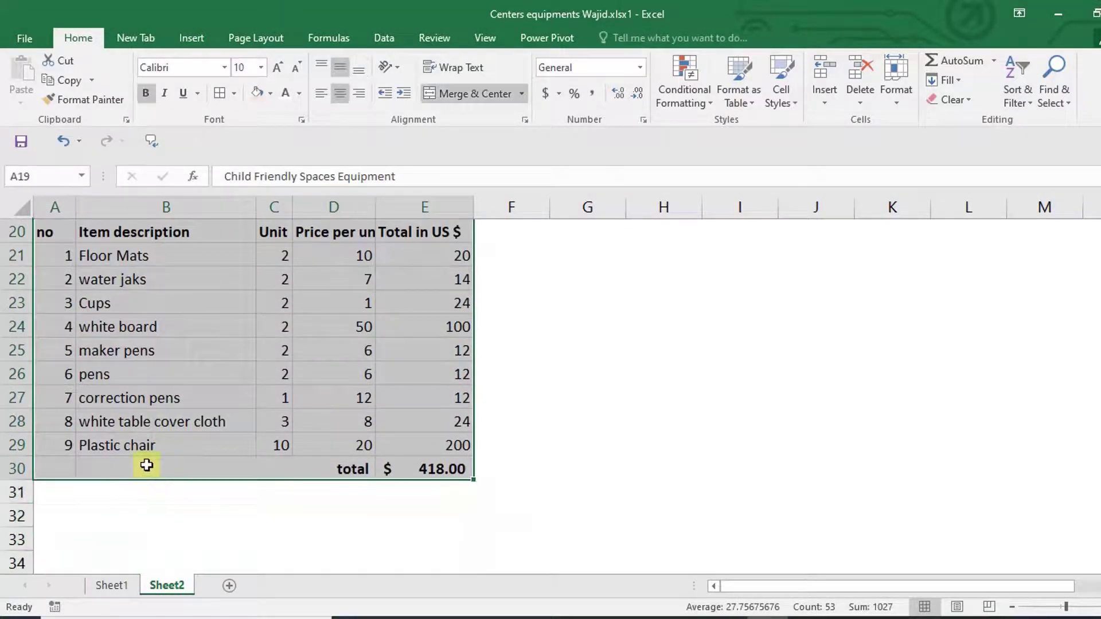
click(234, 93)
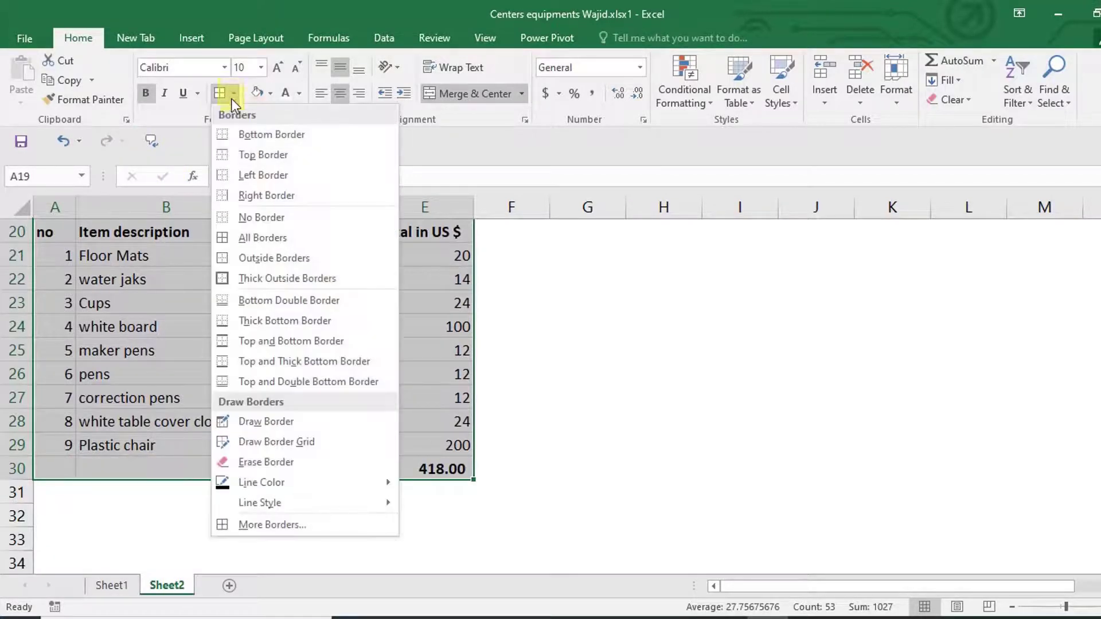
click(235, 263)
scroll(235, 264, up, 3)
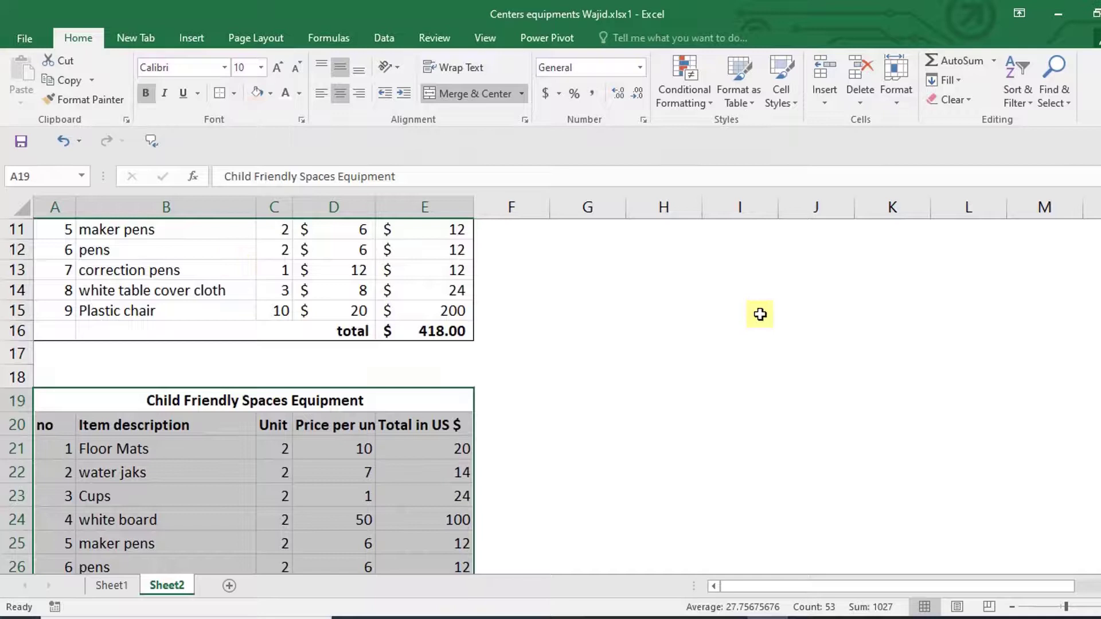
scroll(760, 315, down, 1)
click(702, 344)
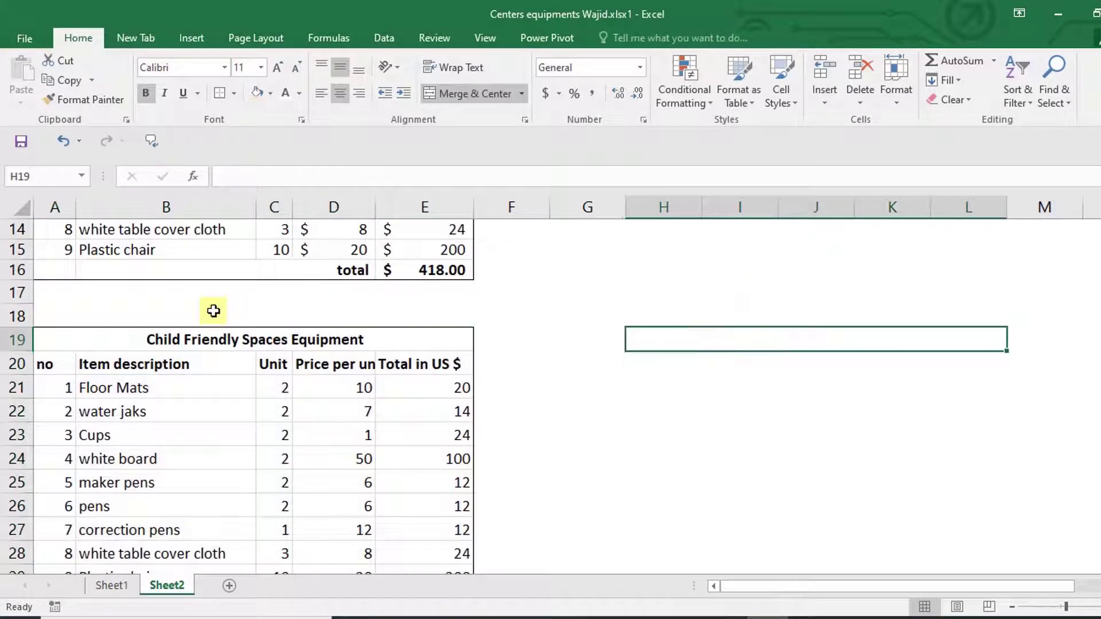
Step: Fill the merged title cell A19 Dark Blue and make its text white
click(156, 338)
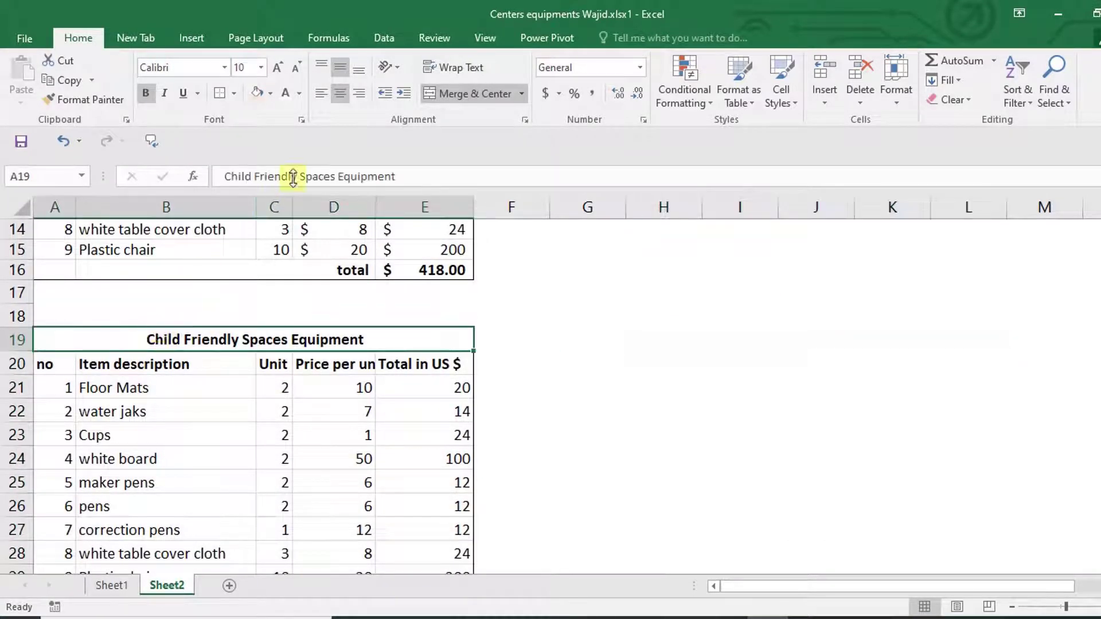
click(271, 93)
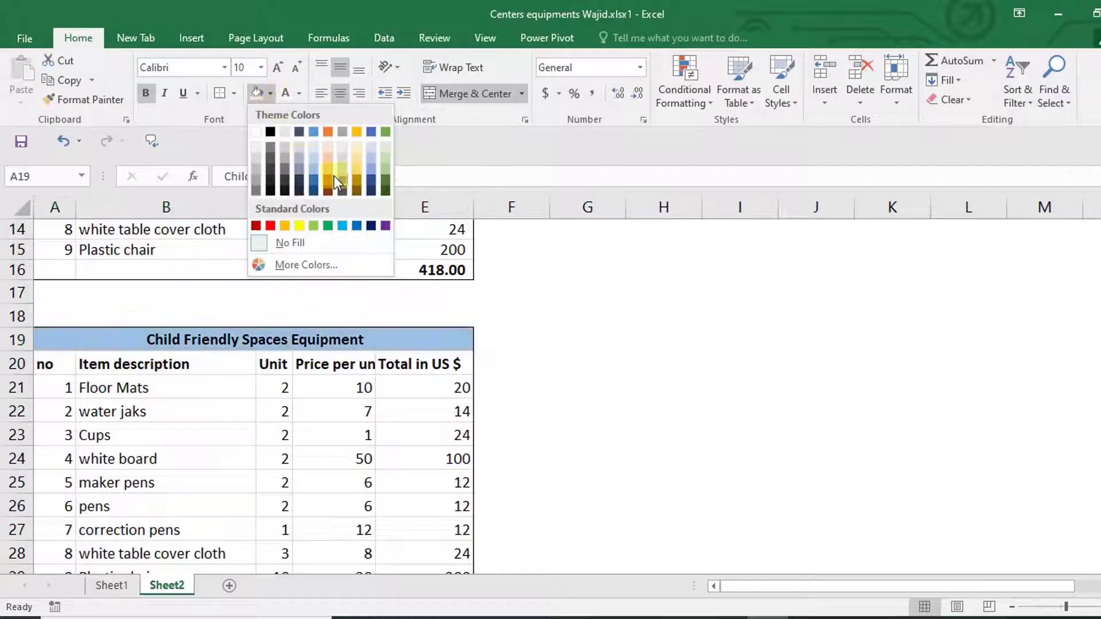
click(374, 225)
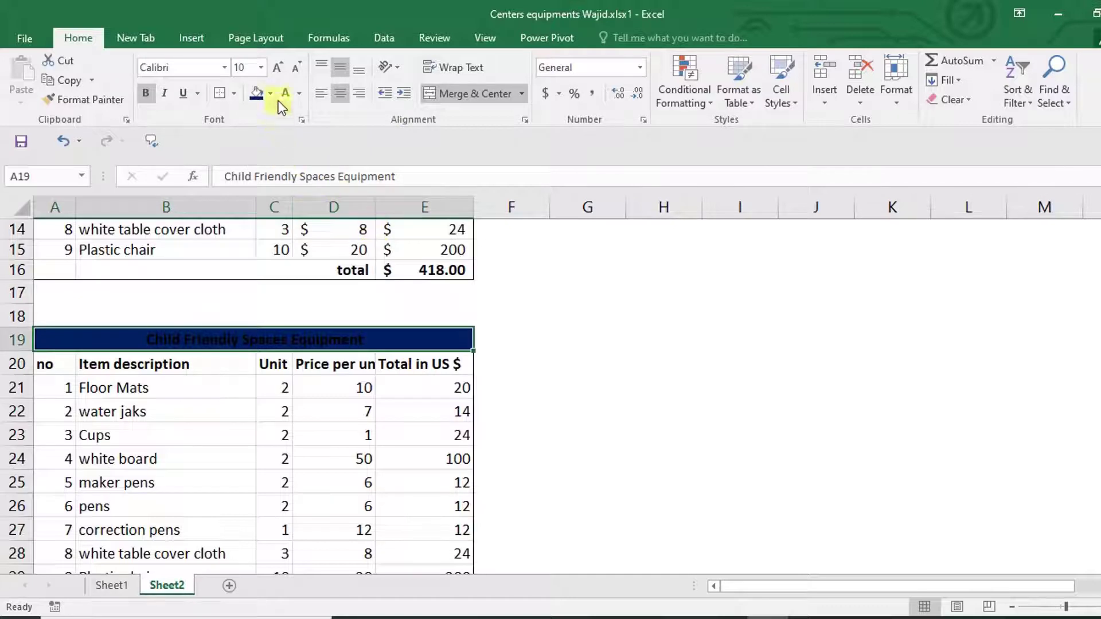
click(298, 94)
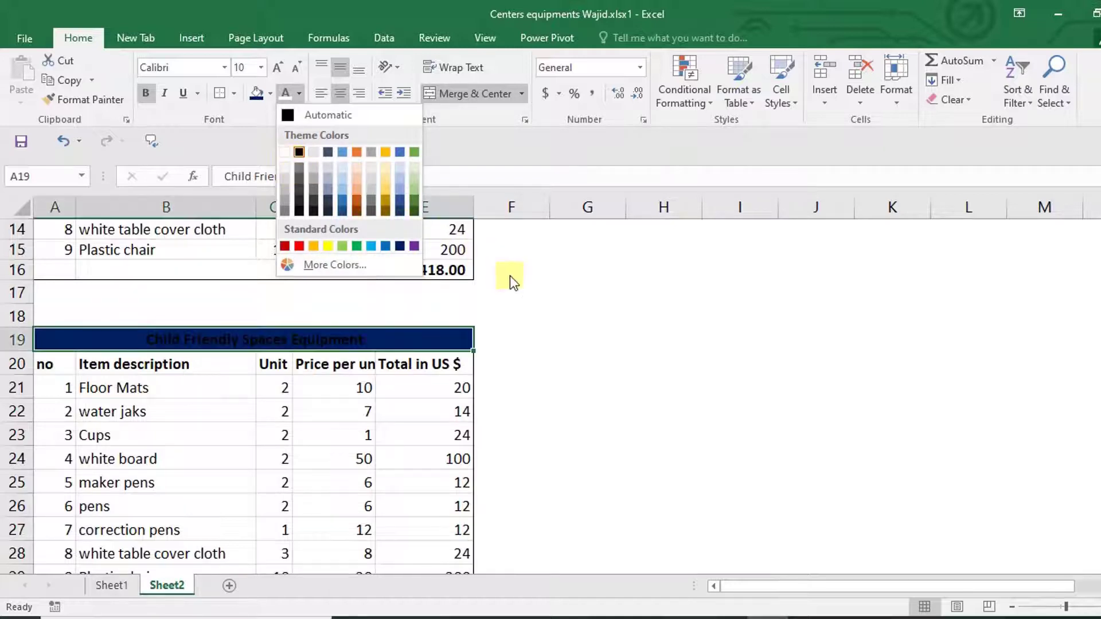
click(285, 154)
click(543, 382)
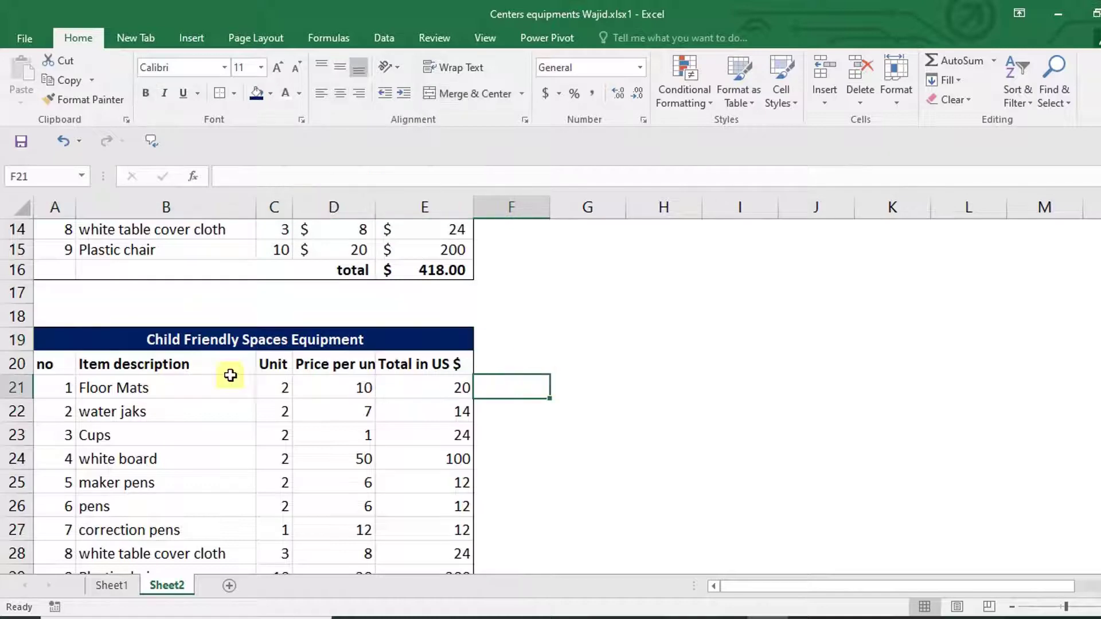
Step: Shade the header cells A20:E20 with a light orange fill
click(58, 367)
drag(58, 368, 466, 365)
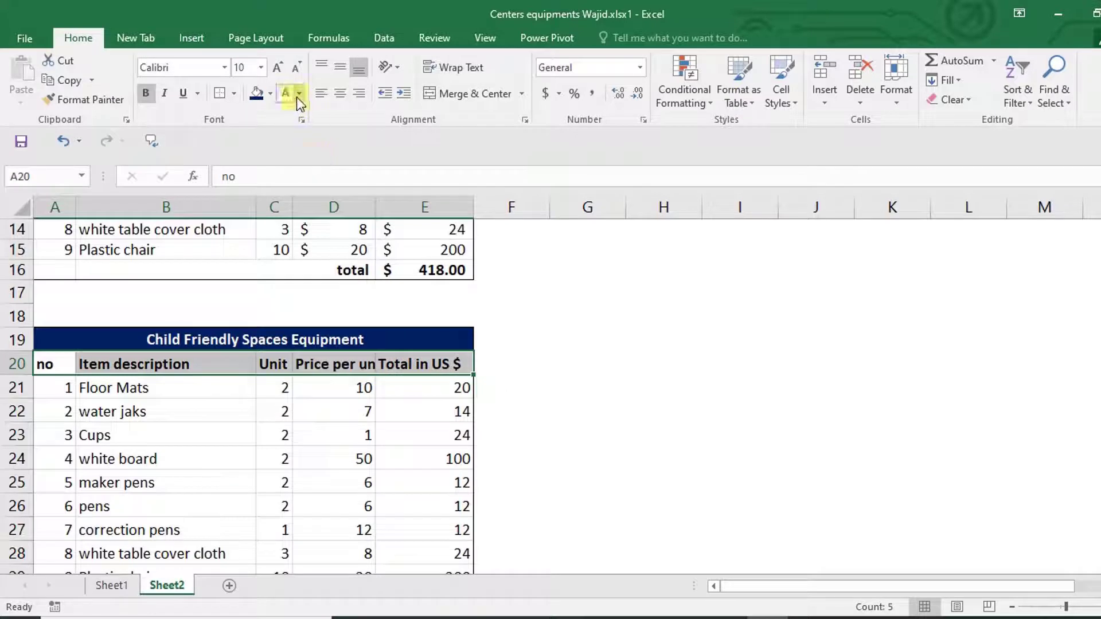
click(269, 95)
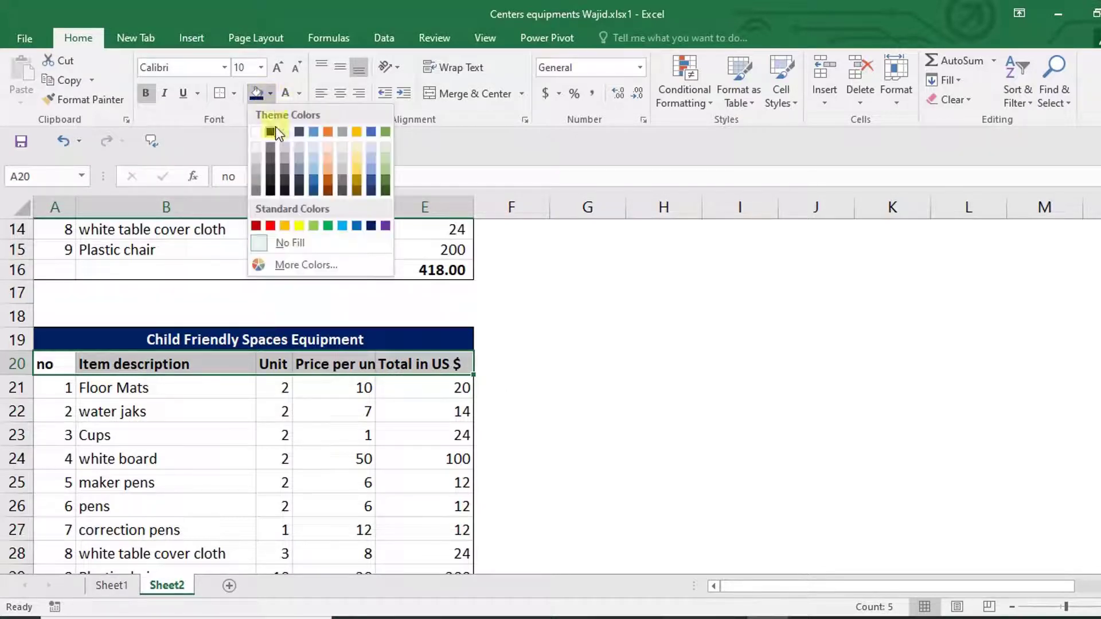
click(325, 147)
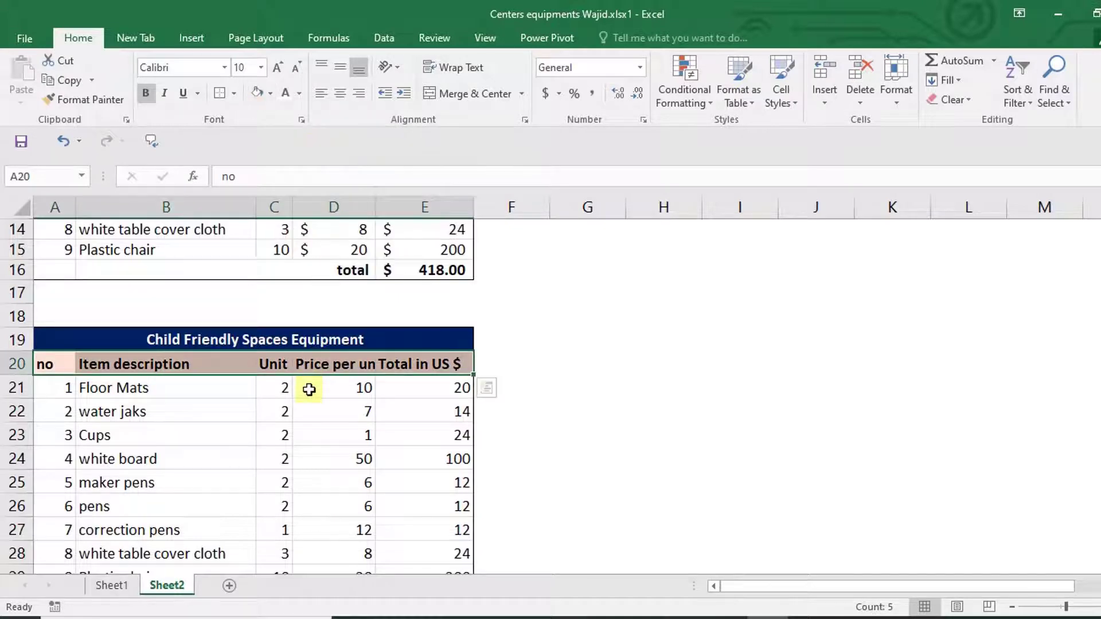
click(221, 445)
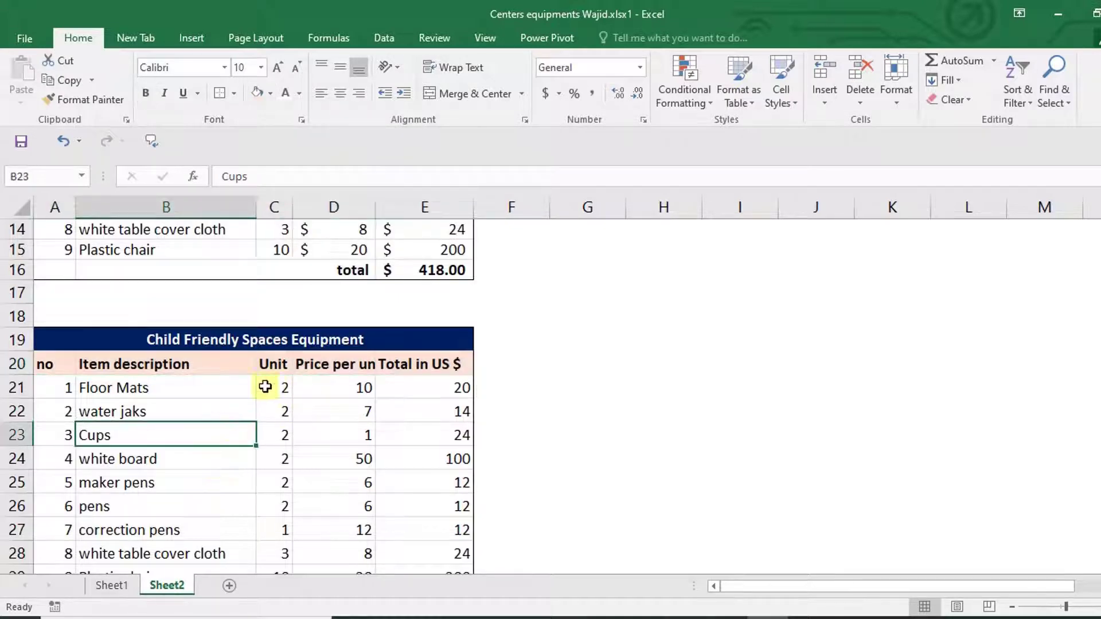
scroll(360, 386, down, 1)
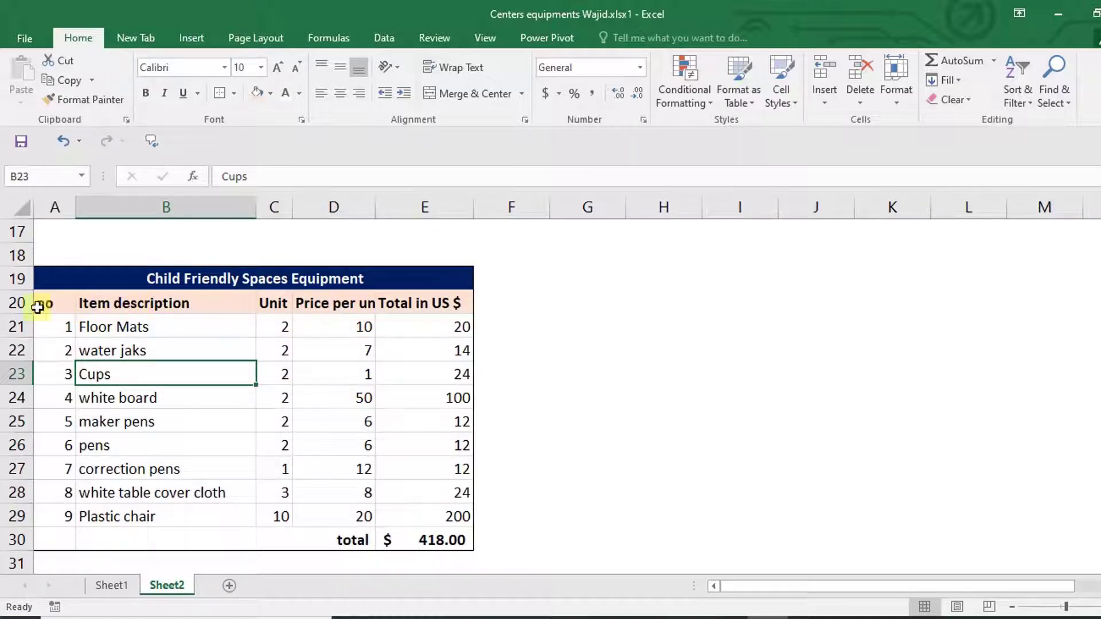
Step: Make the row 20 headers wrap, centred horizontally and aligned to the bottom
click(14, 303)
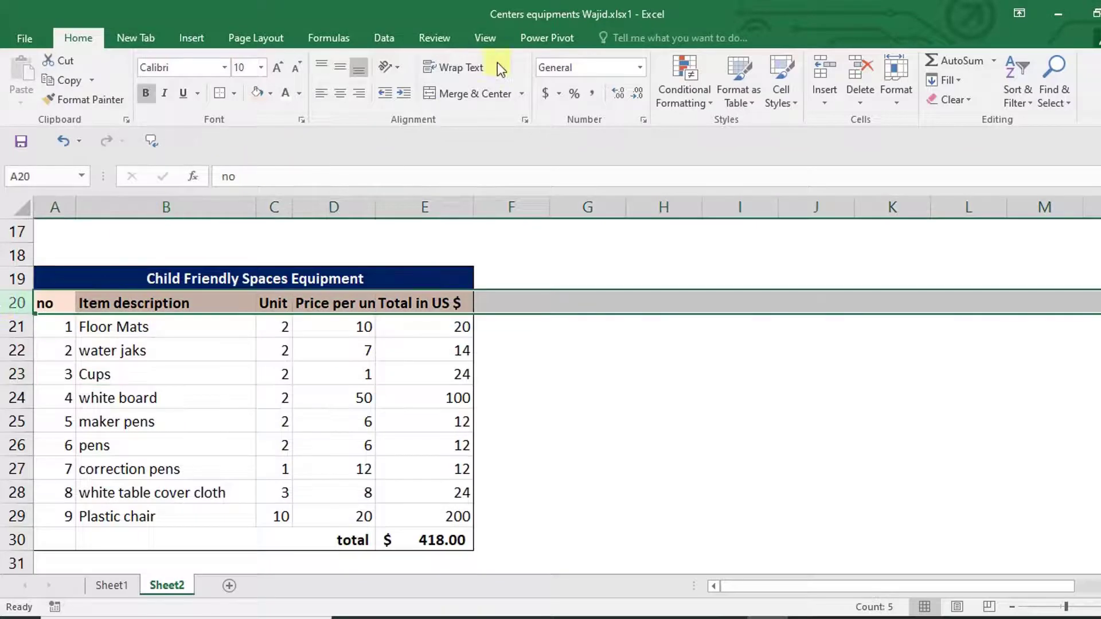
click(469, 70)
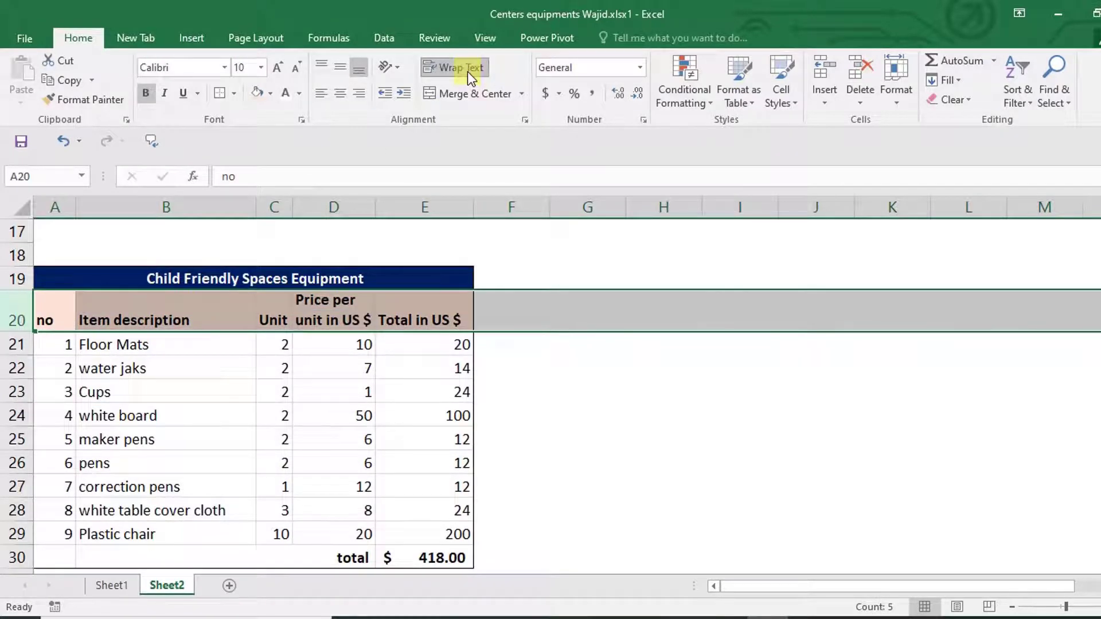
click(341, 94)
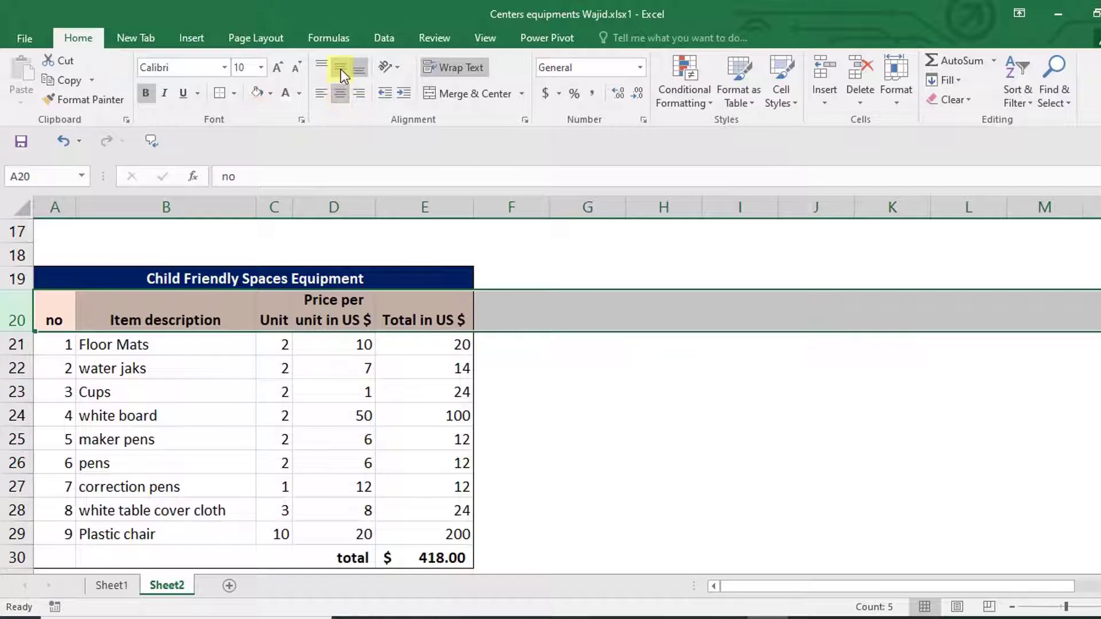
click(341, 69)
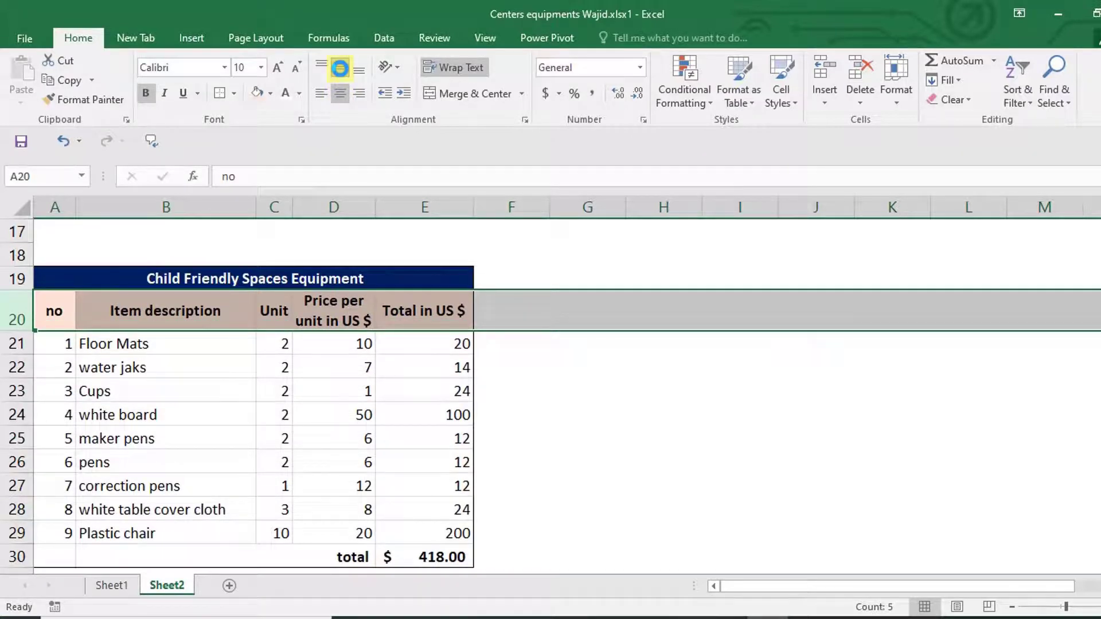
click(362, 94)
click(359, 69)
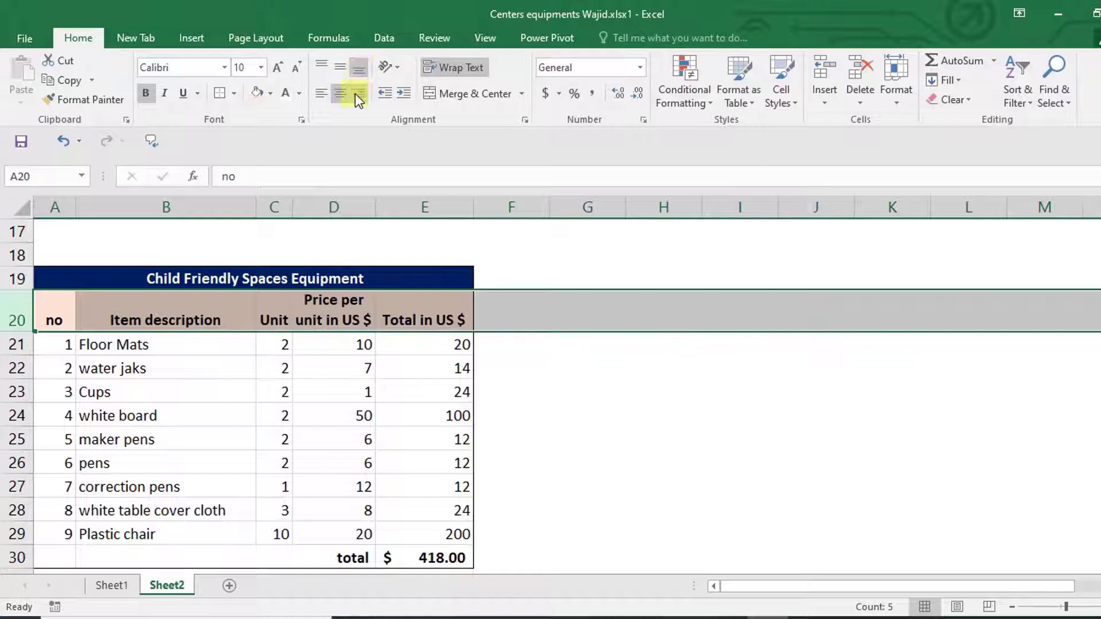
click(615, 366)
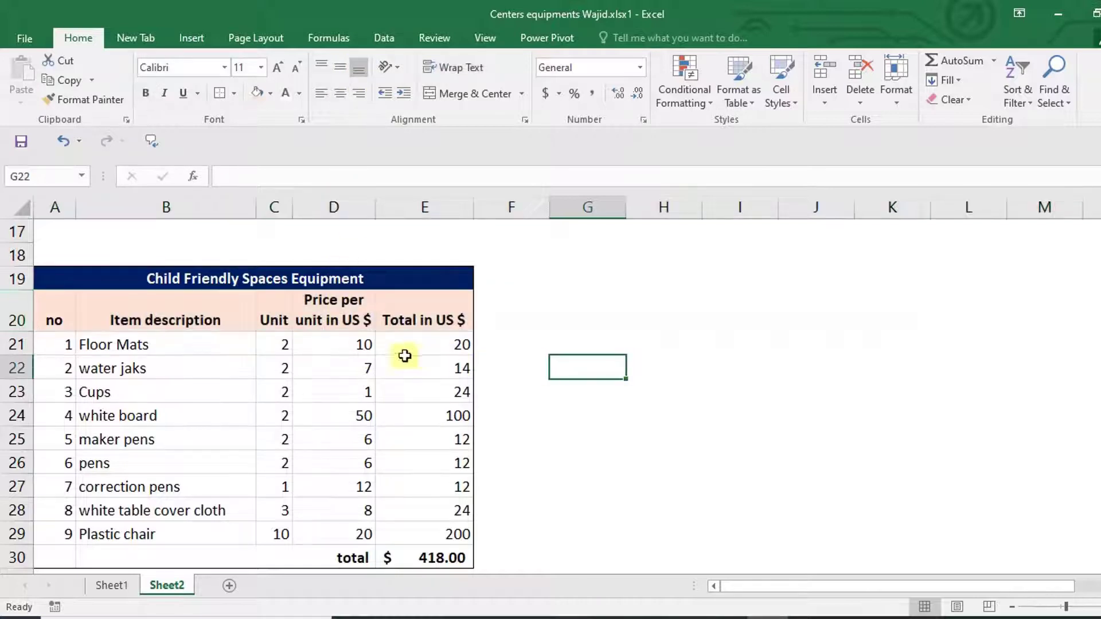
Step: Right-align the price and total headers in D20:E20
click(326, 312)
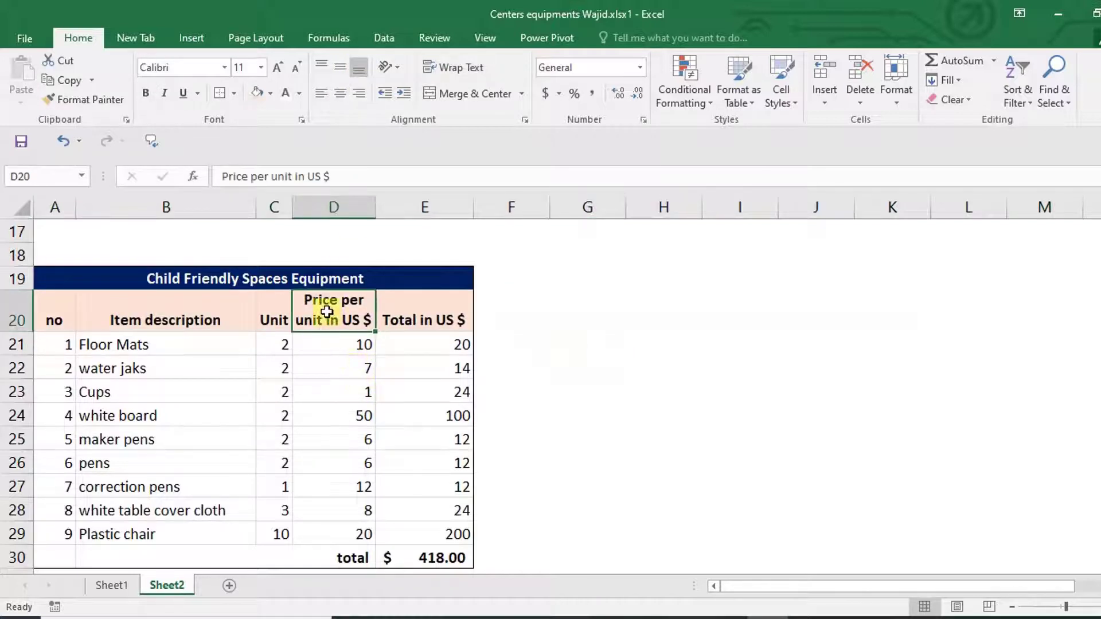
drag(327, 311, 398, 308)
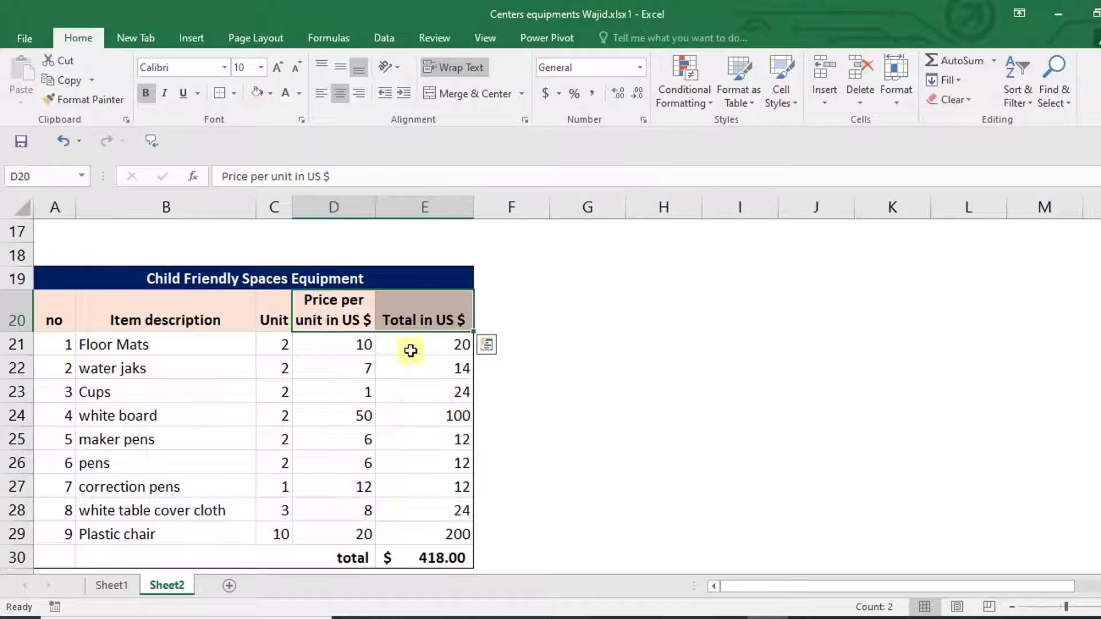
click(360, 94)
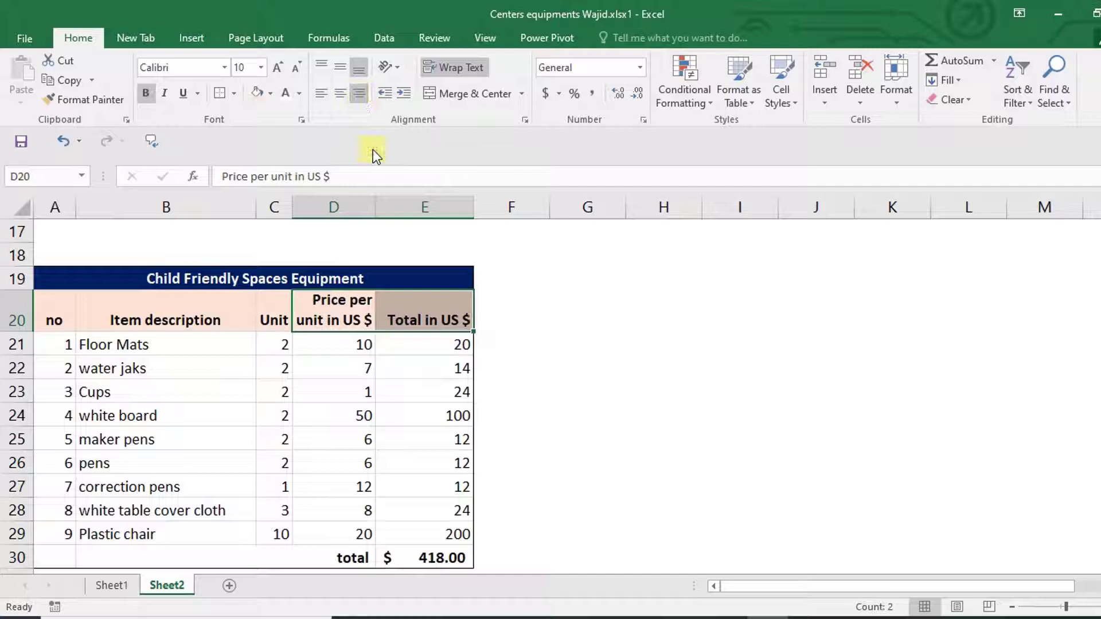
click(575, 418)
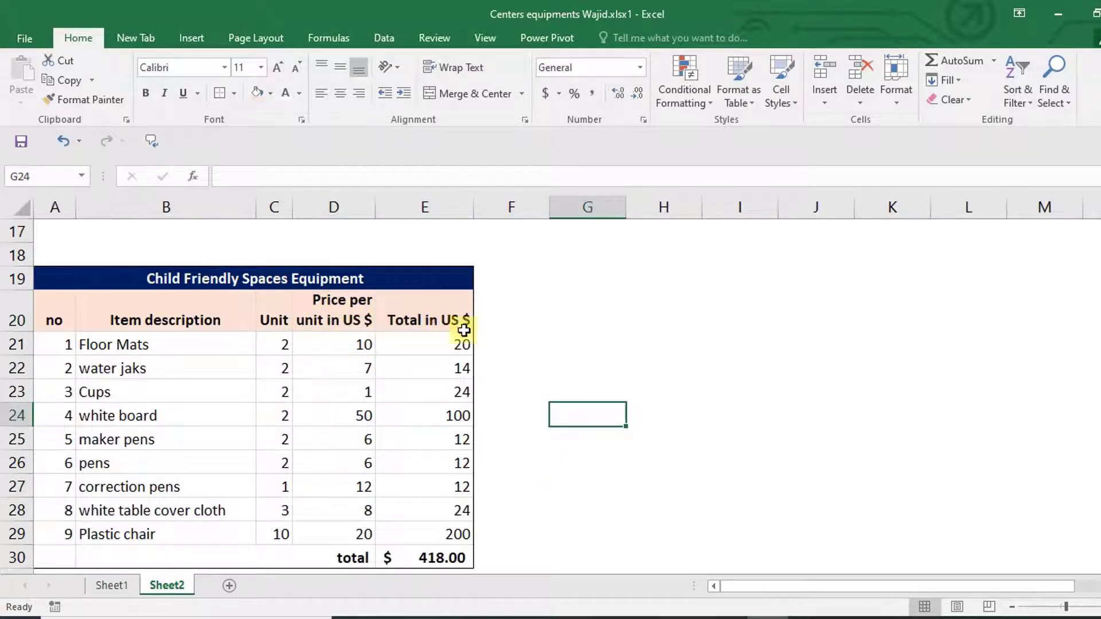
scroll(464, 330, down, 1)
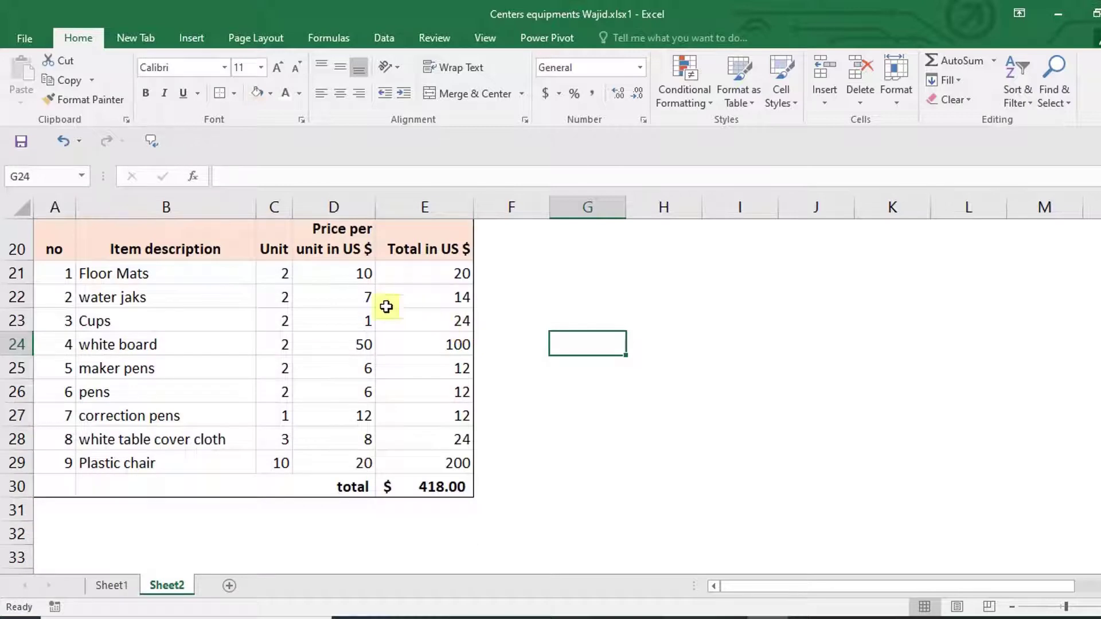
Step: Format D21:E29 as Accounting with 0 decimal places in Format Cells
click(341, 275)
drag(341, 276, 423, 460)
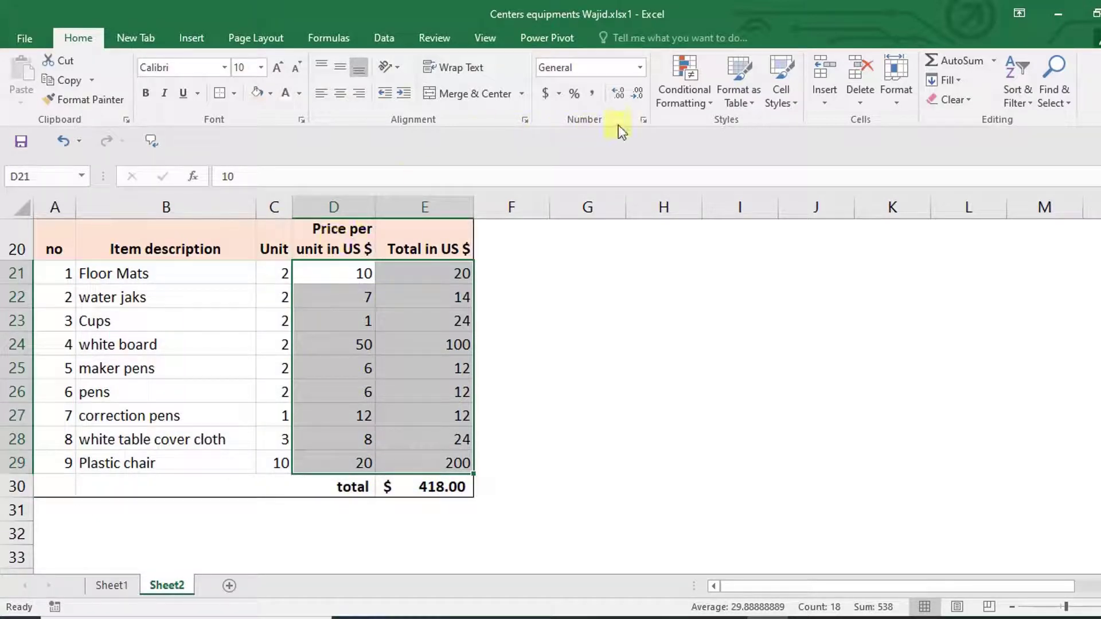
click(644, 120)
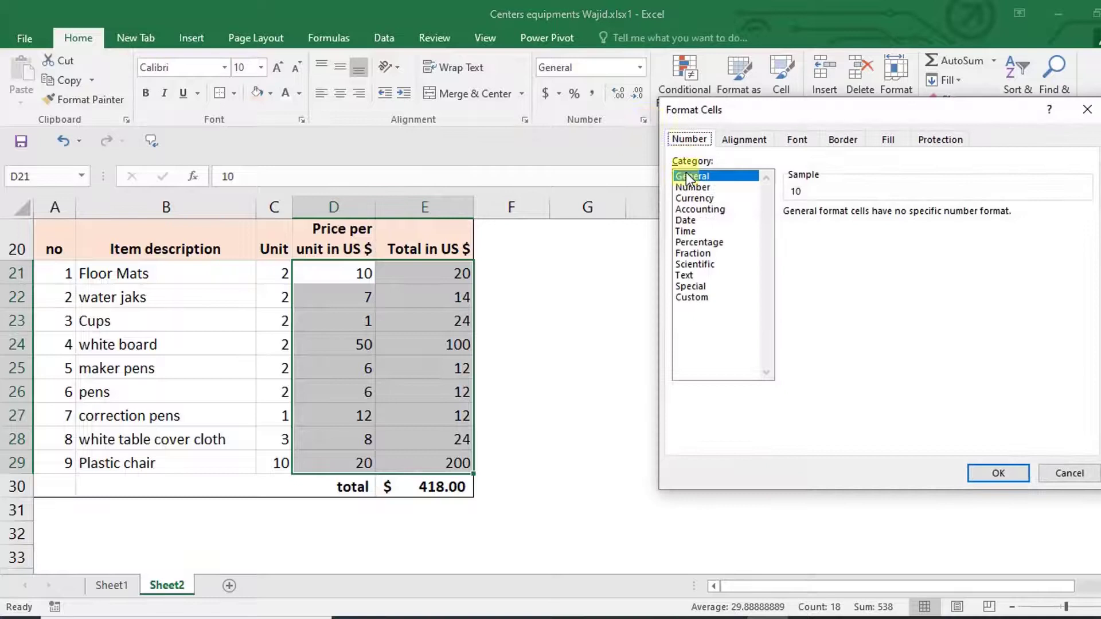
click(694, 208)
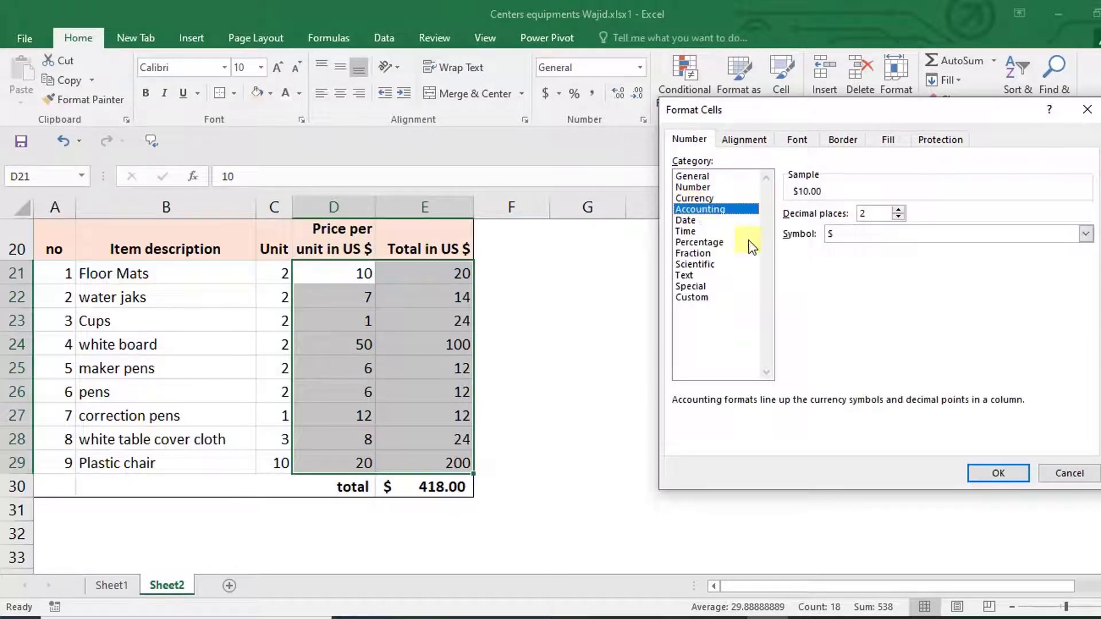
click(898, 217)
click(898, 217)
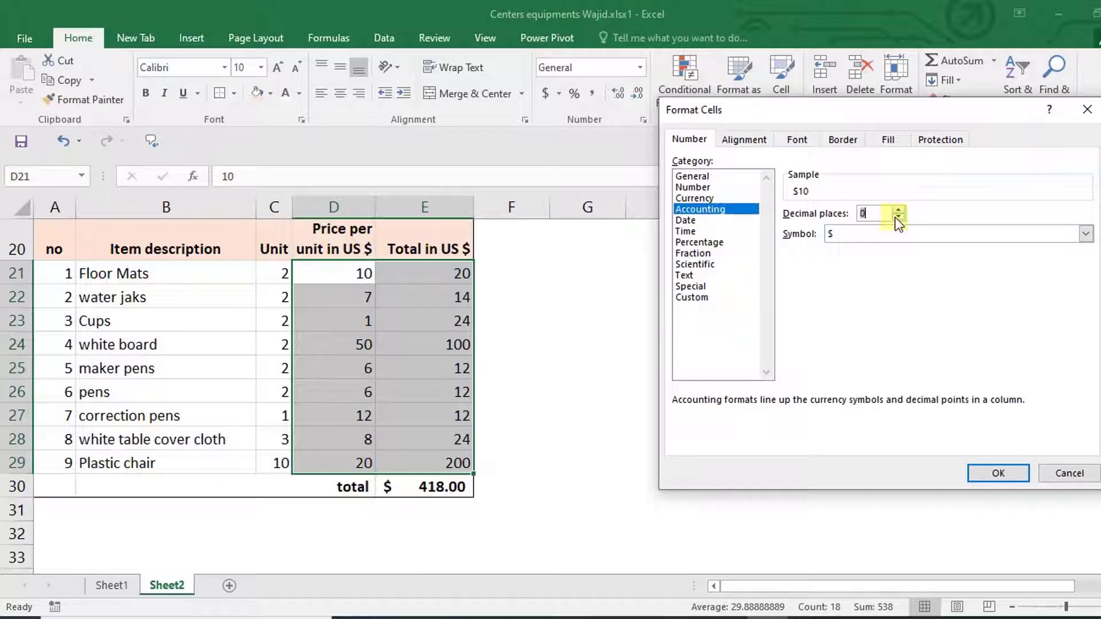
click(979, 473)
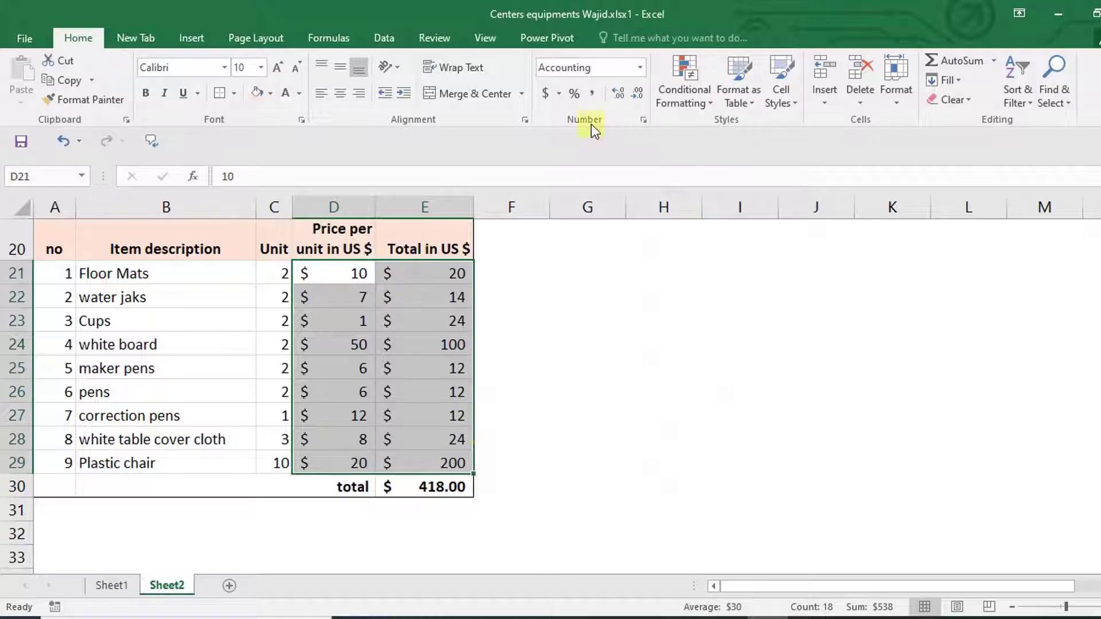
Step: Try two decimal places, then return the money columns to whole dollars
click(625, 94)
click(625, 94)
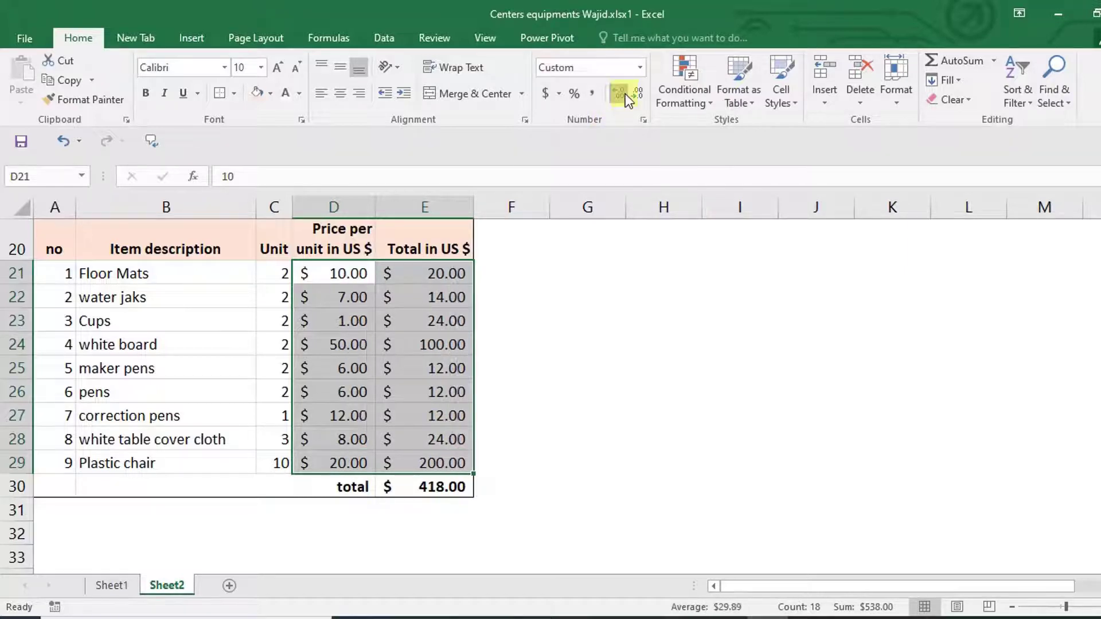
click(640, 93)
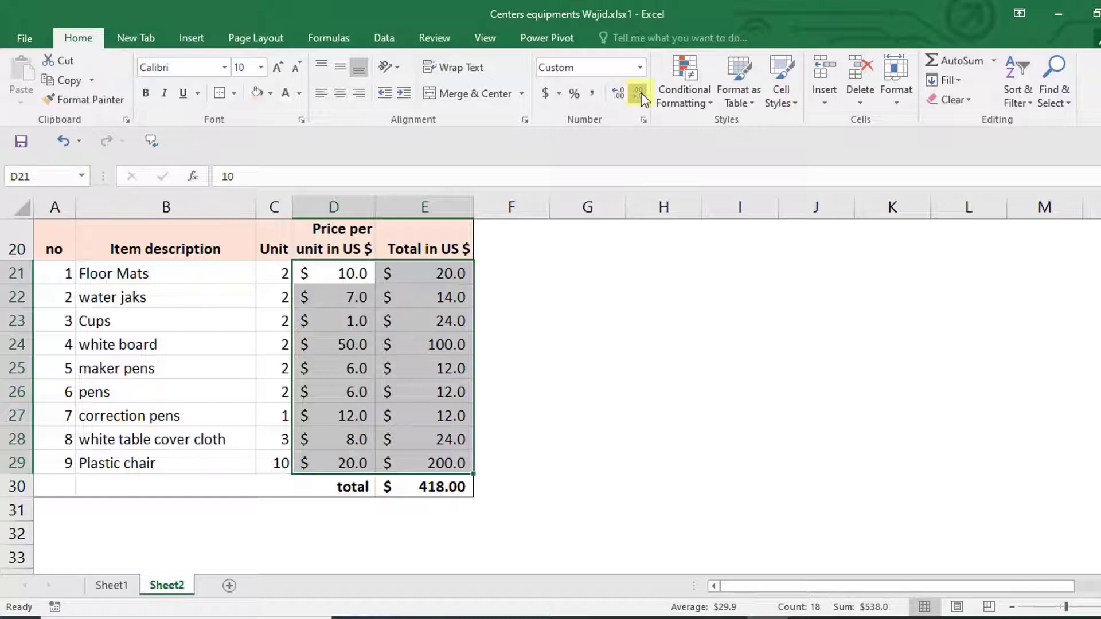
click(640, 94)
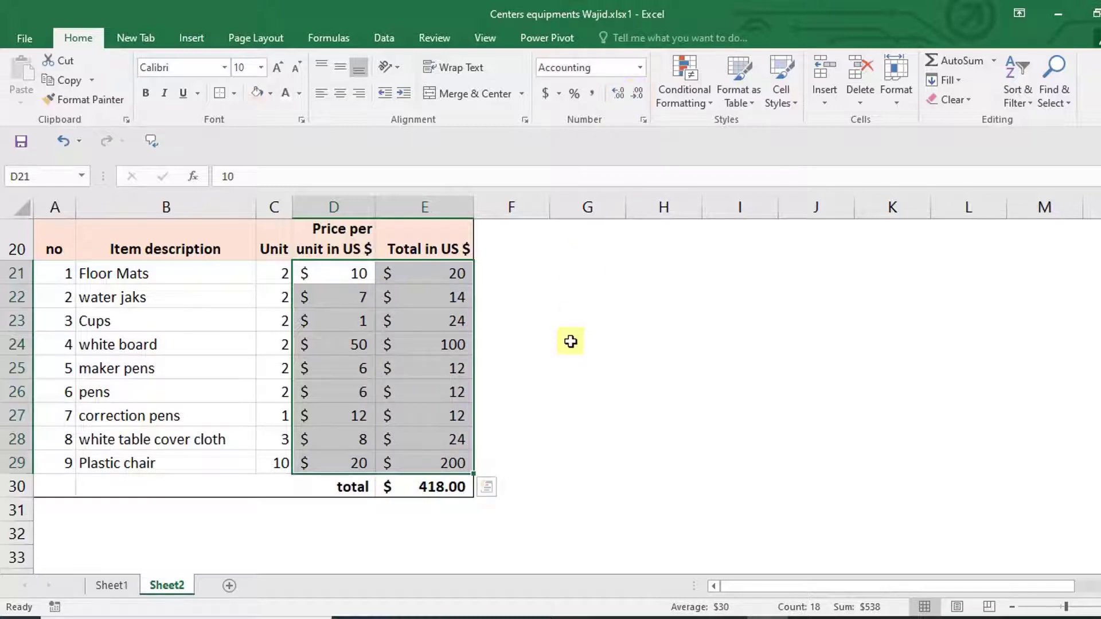
click(546, 385)
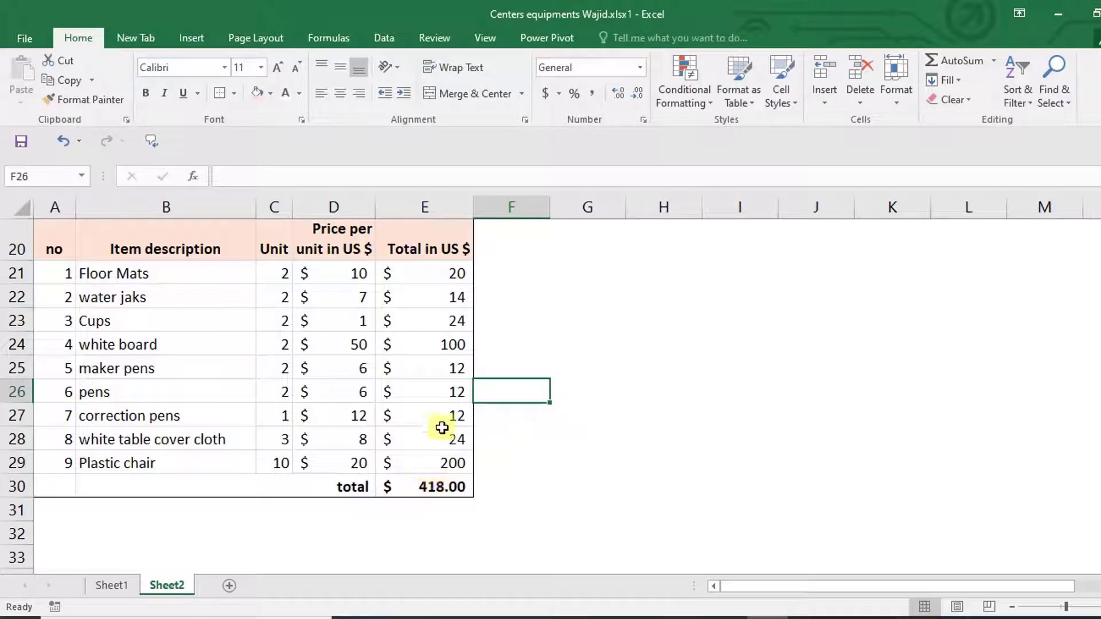
Step: Change the B30 total row label from 'total' to 'Total' beside the $418.00 sum
click(351, 486)
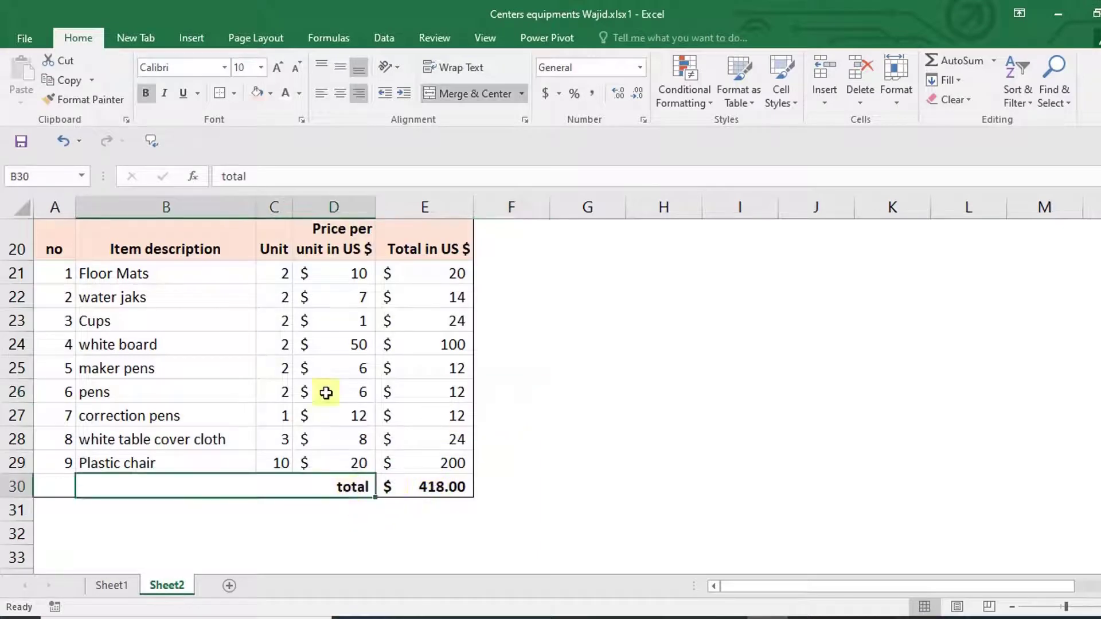
click(228, 177)
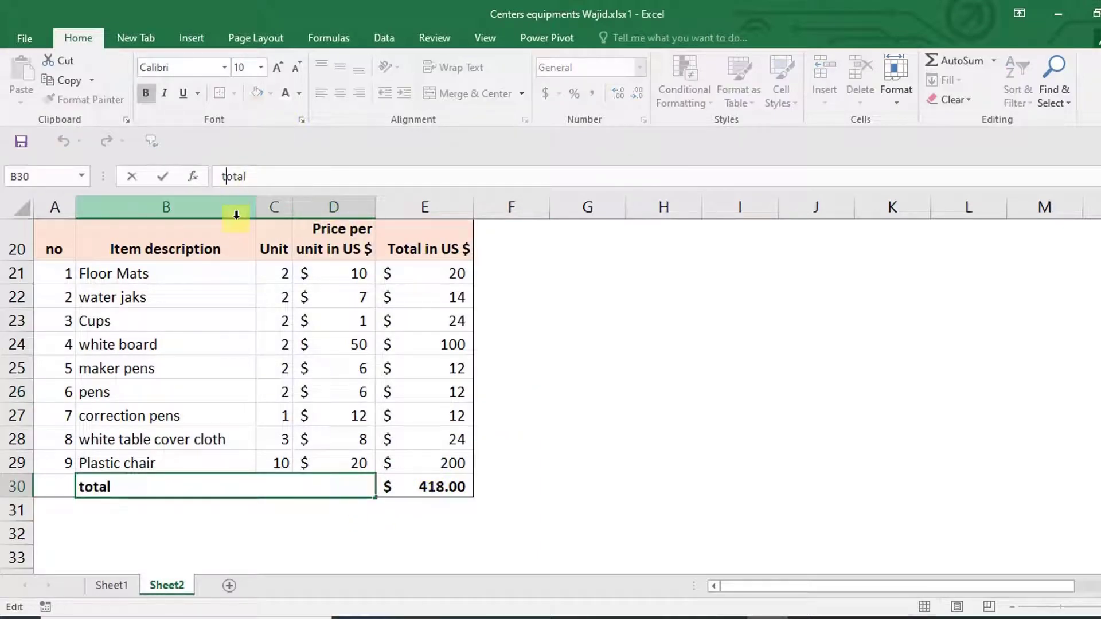
key(BackSpace)
text(T)
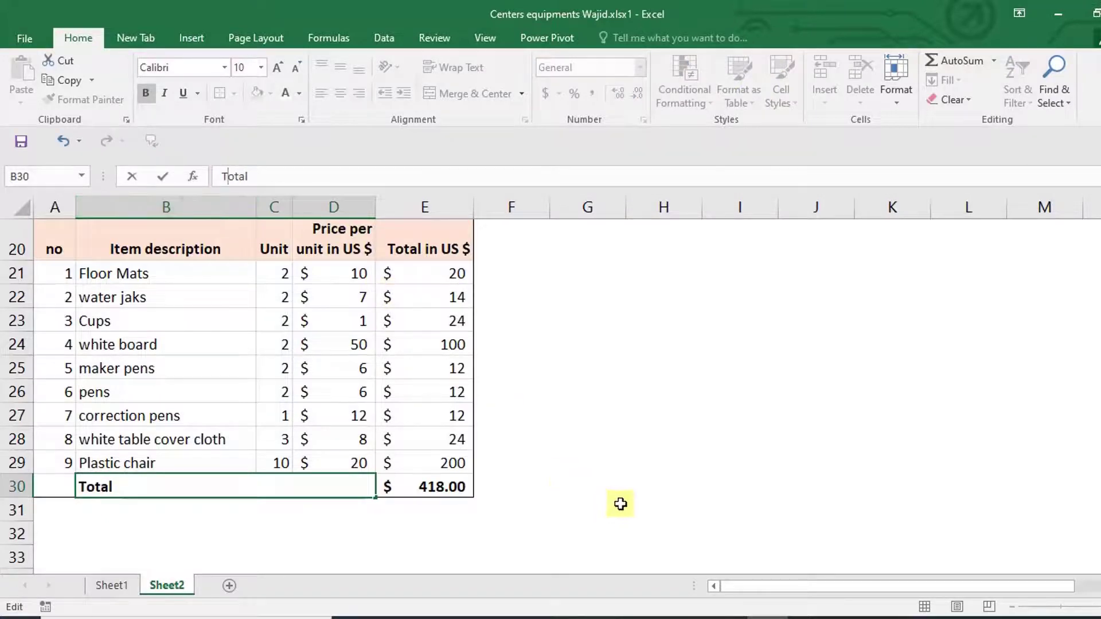
click(627, 465)
scroll(622, 467, up, 1)
scroll(621, 466, up, 2)
scroll(622, 467, down, 3)
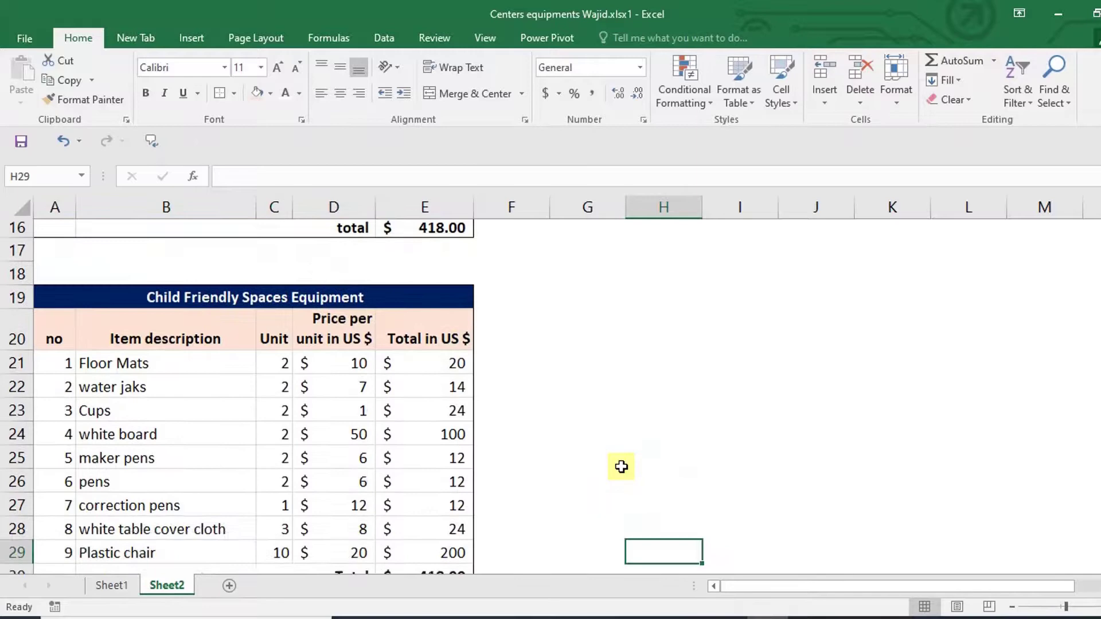
scroll(621, 467, up, 1)
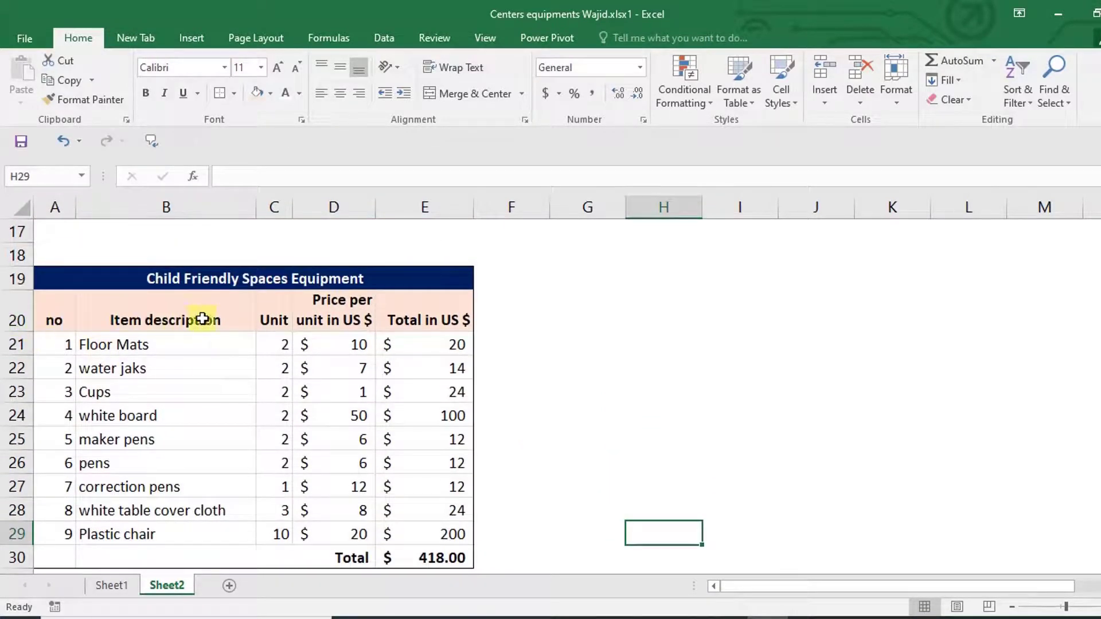
scroll(323, 322, up, 5)
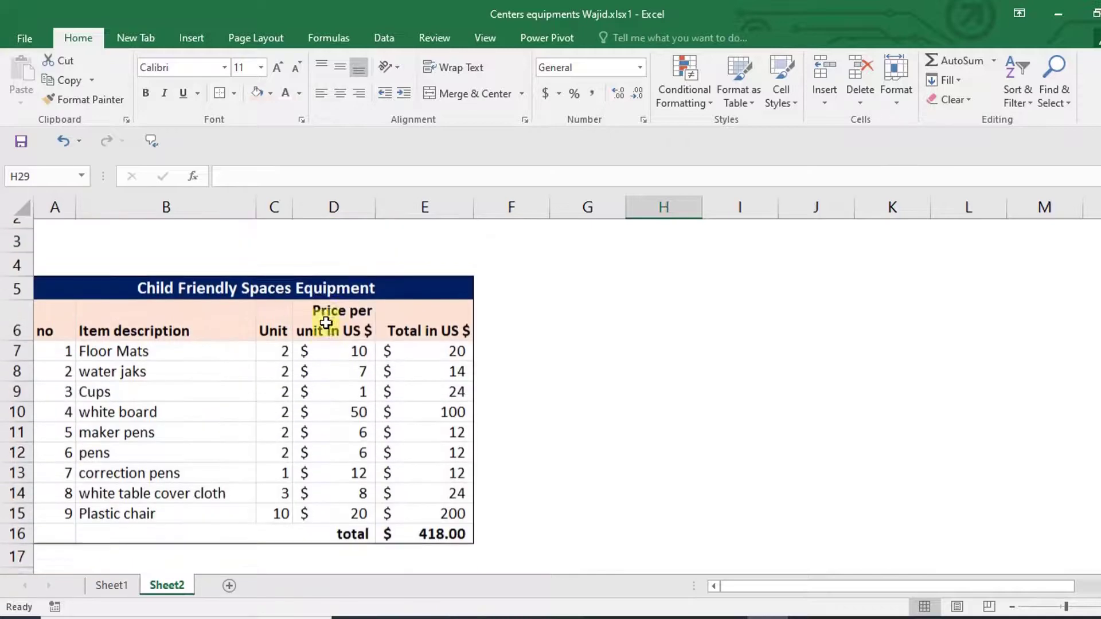
scroll(326, 322, down, 2)
scroll(326, 323, up, 1)
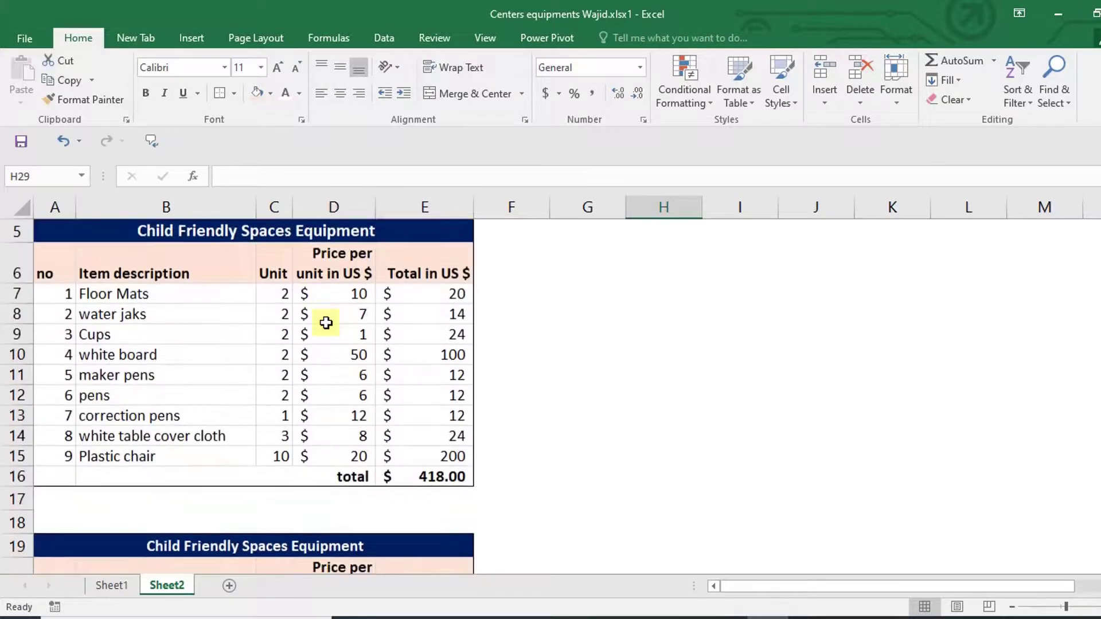
scroll(326, 323, down, 2)
scroll(326, 322, down, 1)
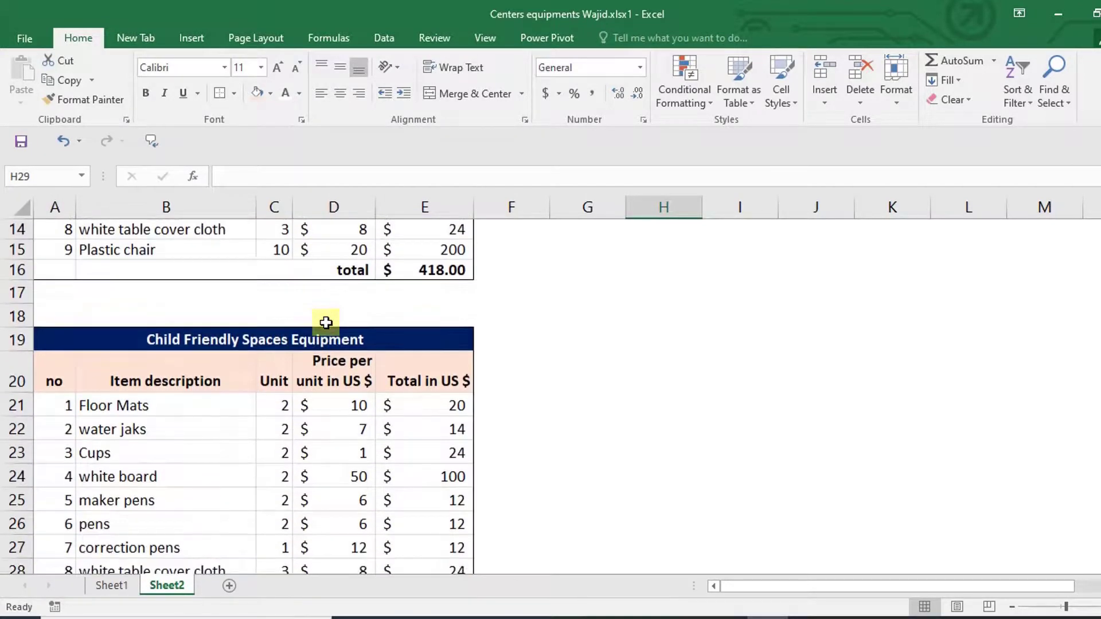
scroll(326, 323, down, 1)
scroll(326, 323, down, 1)
scroll(325, 323, up, 3)
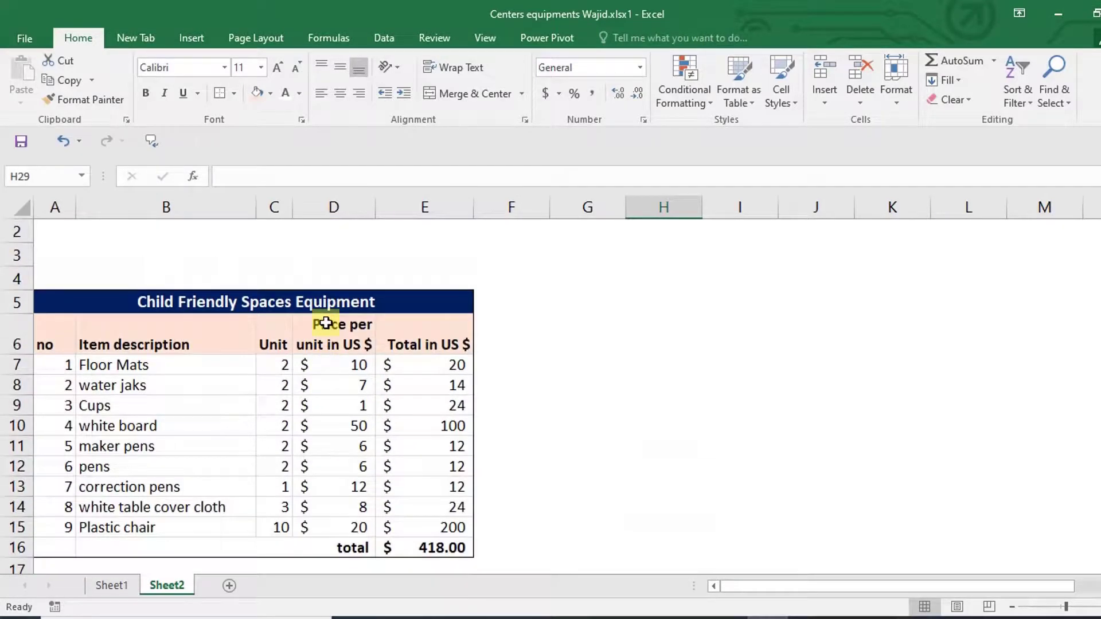
scroll(326, 322, down, 2)
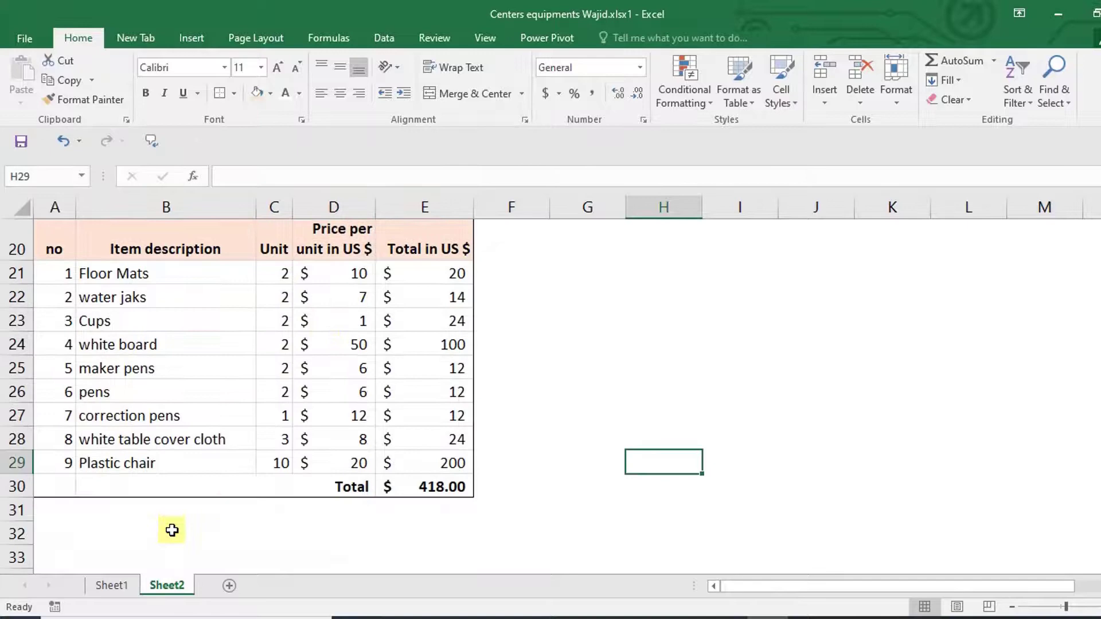
click(113, 584)
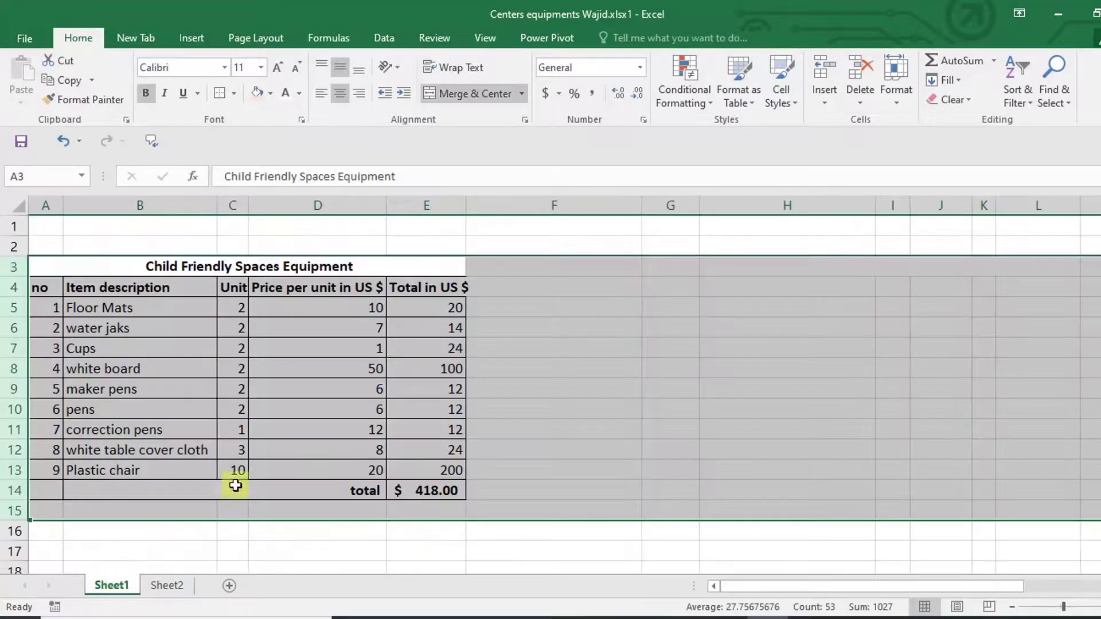
click(487, 445)
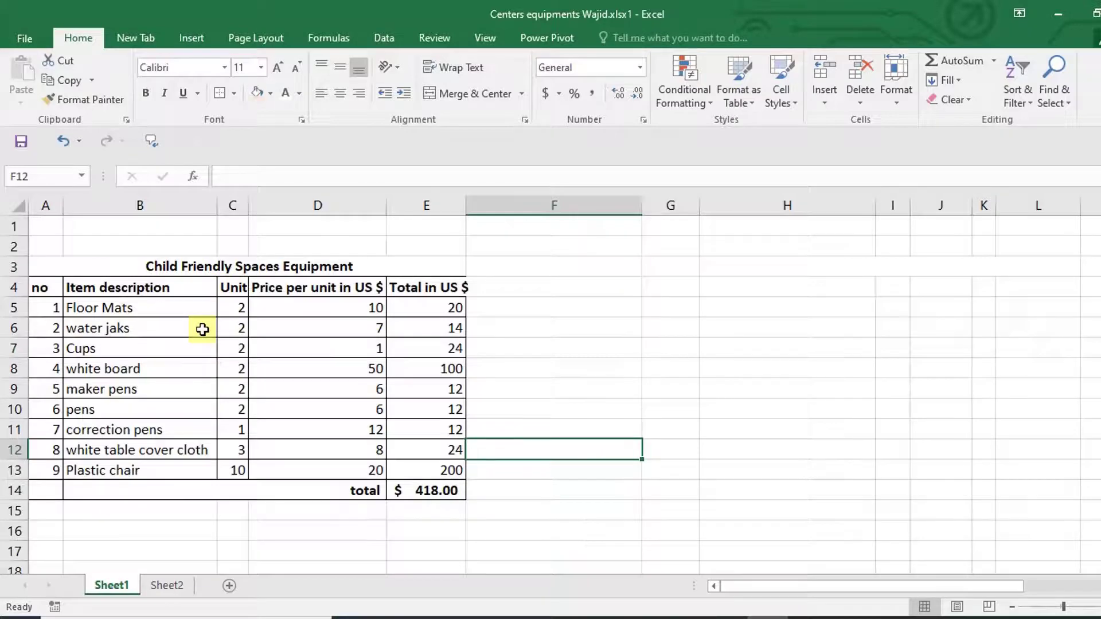
click(166, 585)
scroll(284, 416, up, 2)
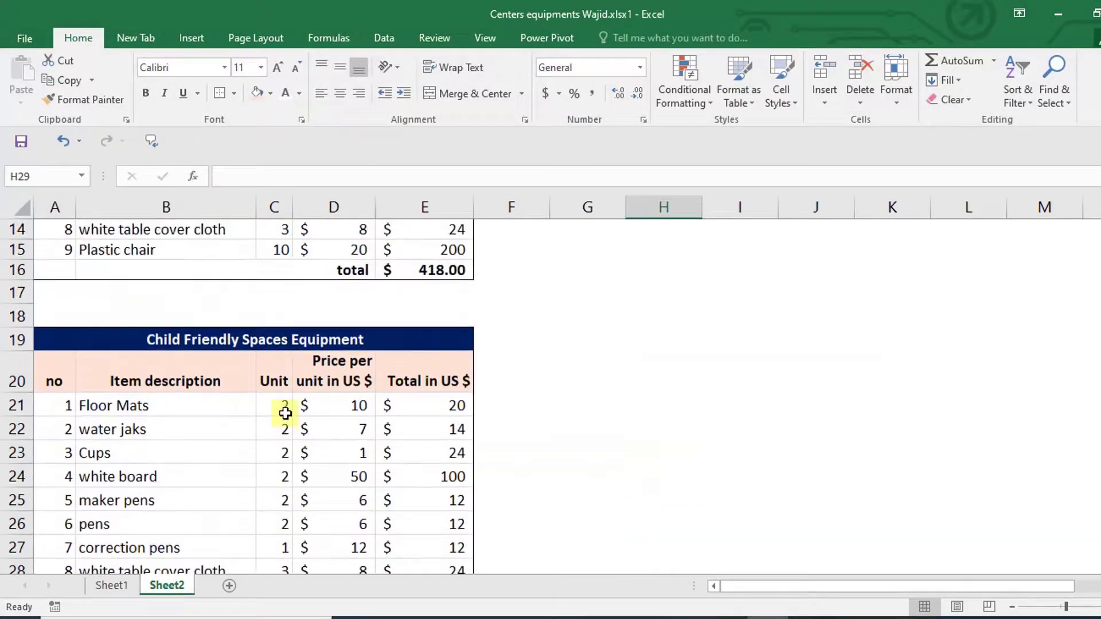
scroll(285, 413, down, 1)
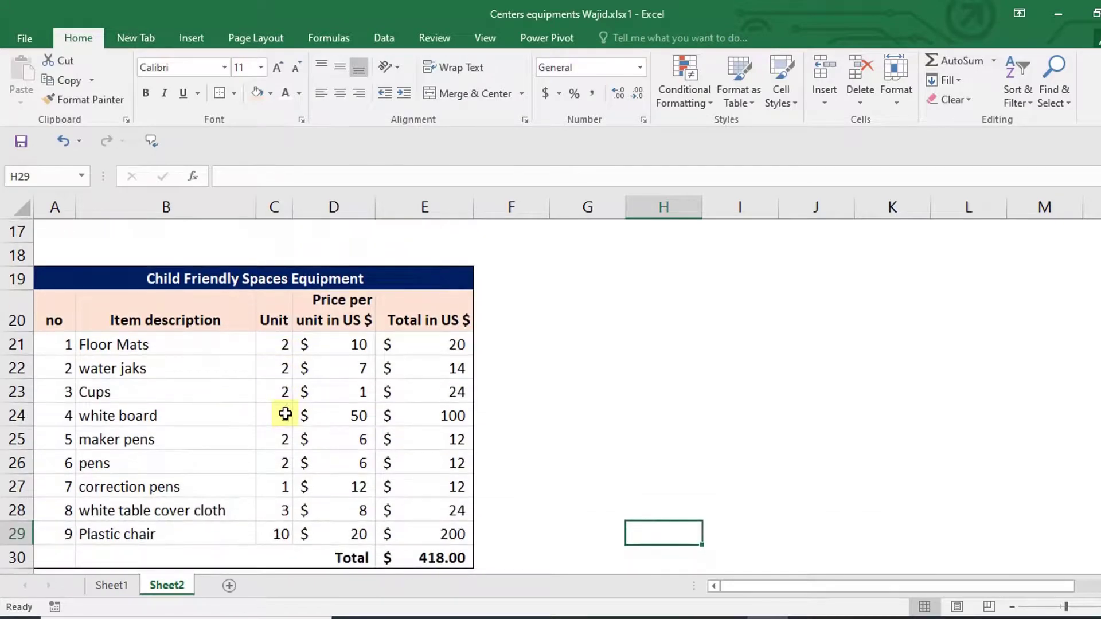
scroll(285, 413, up, 1)
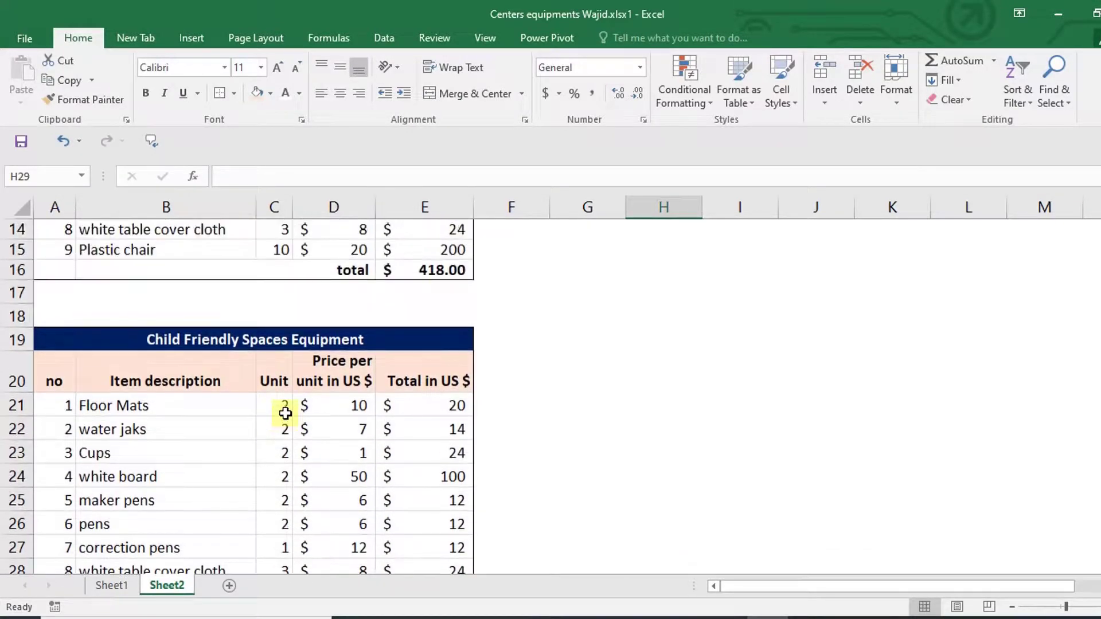
scroll(285, 413, up, 2)
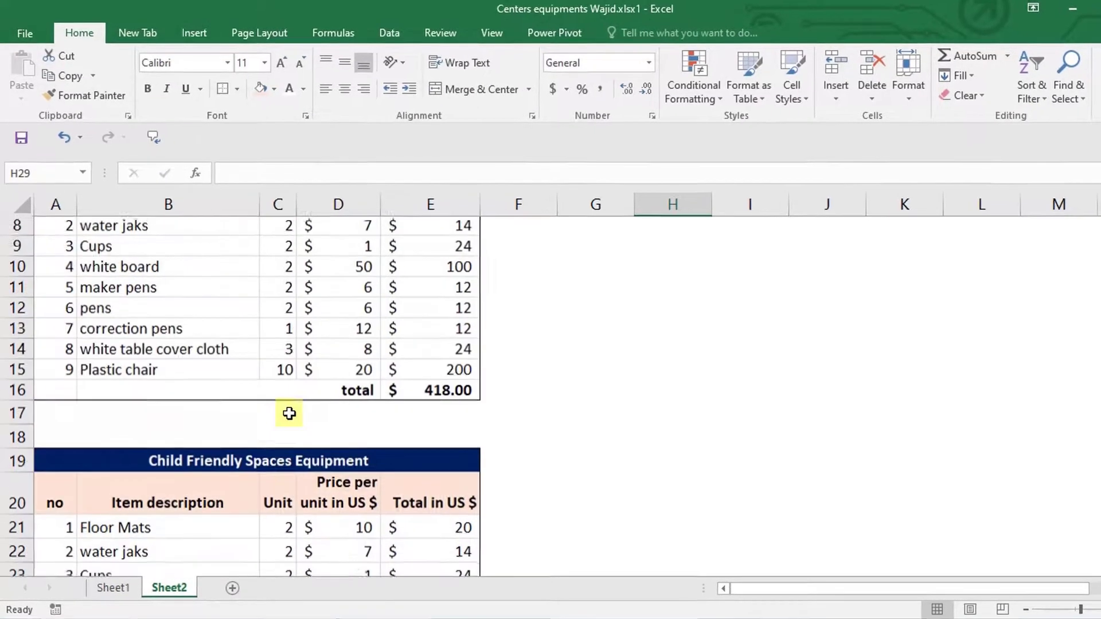
scroll(289, 413, down, 4)
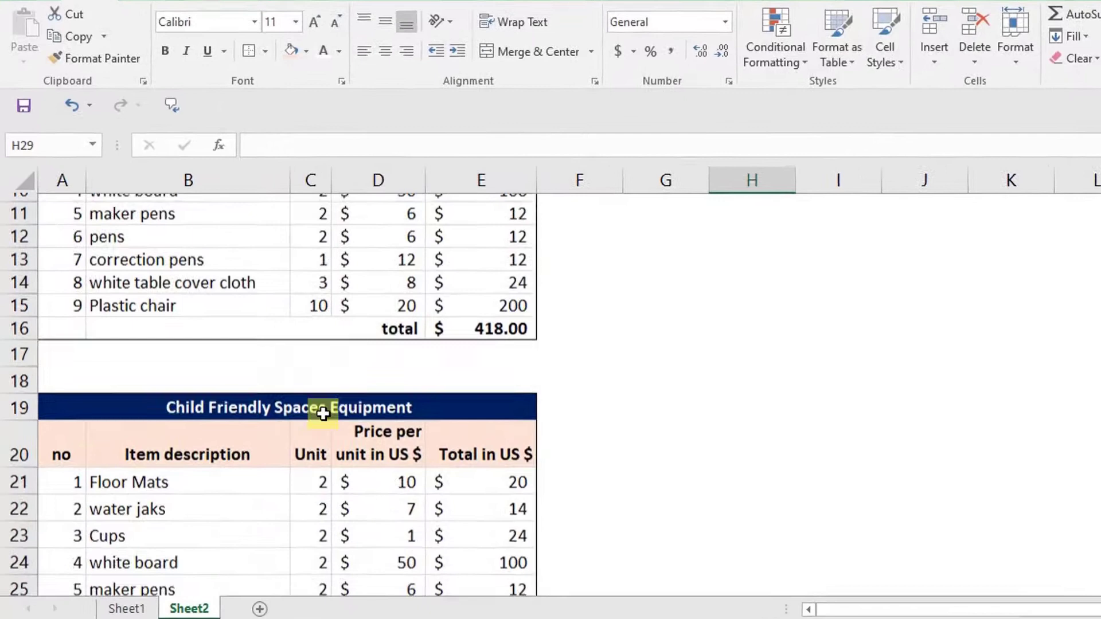
scroll(328, 414, up, 1)
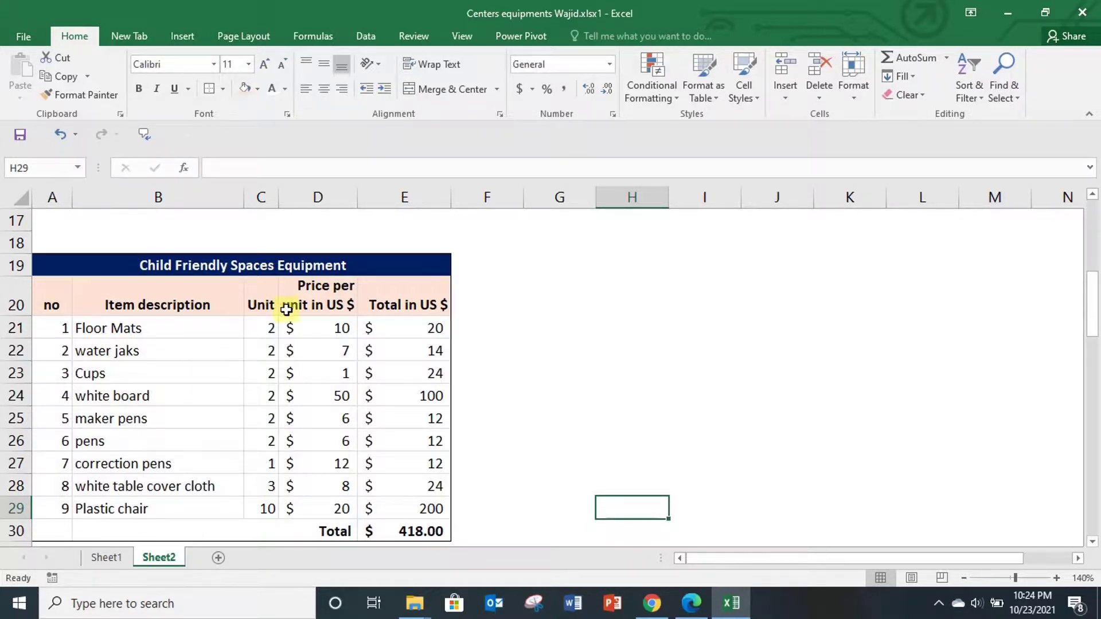
scroll(287, 373, down, 1)
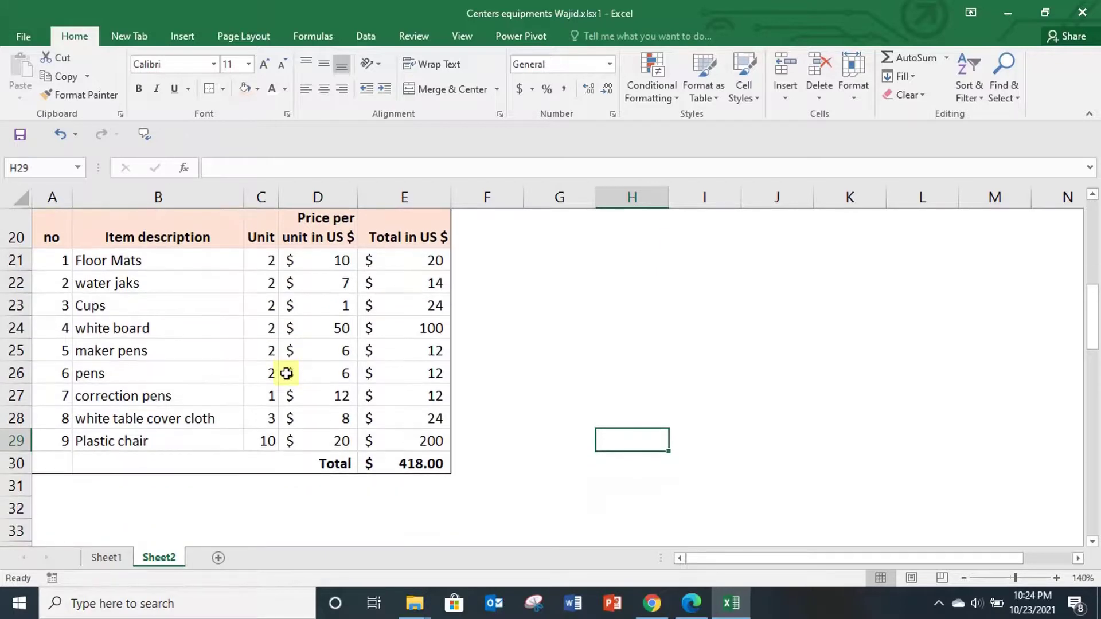
scroll(144, 372, up, 1)
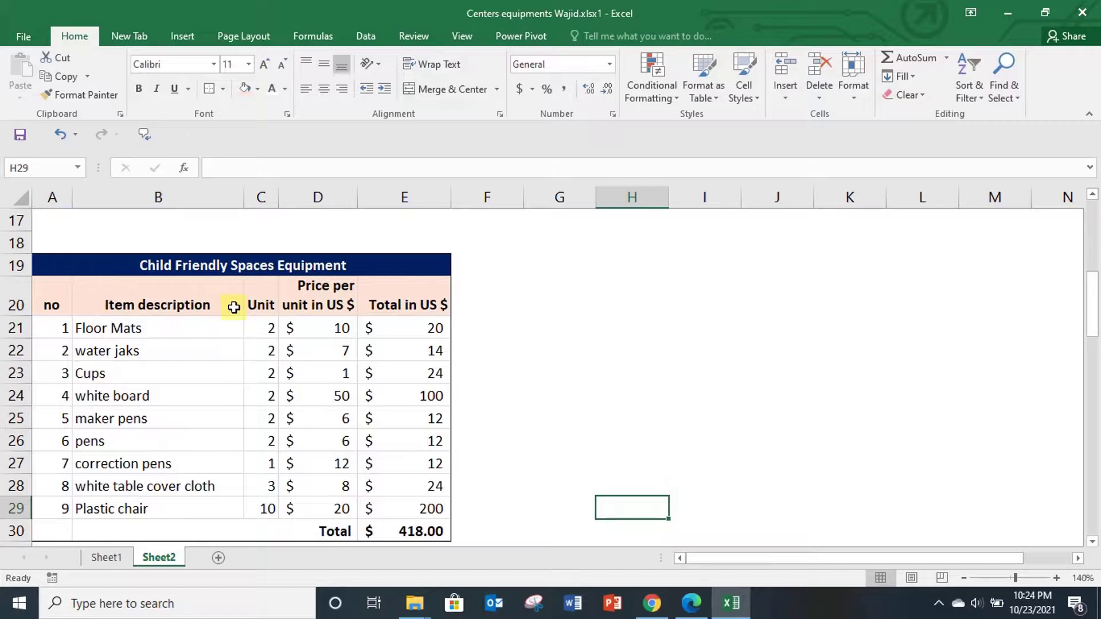
scroll(233, 307, down, 1)
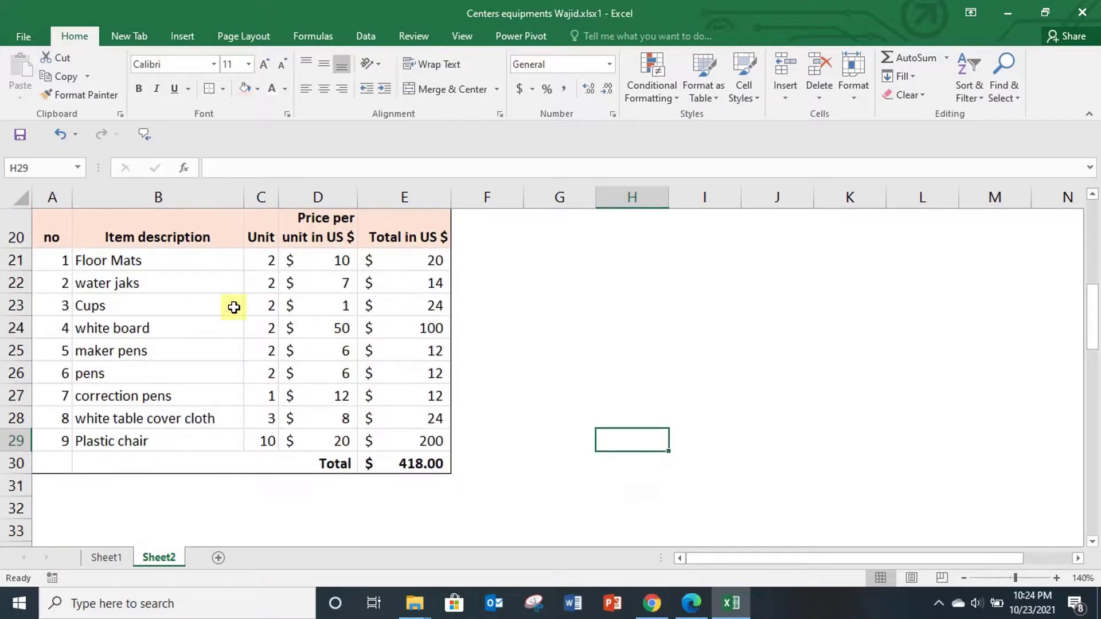
scroll(233, 307, up, 1)
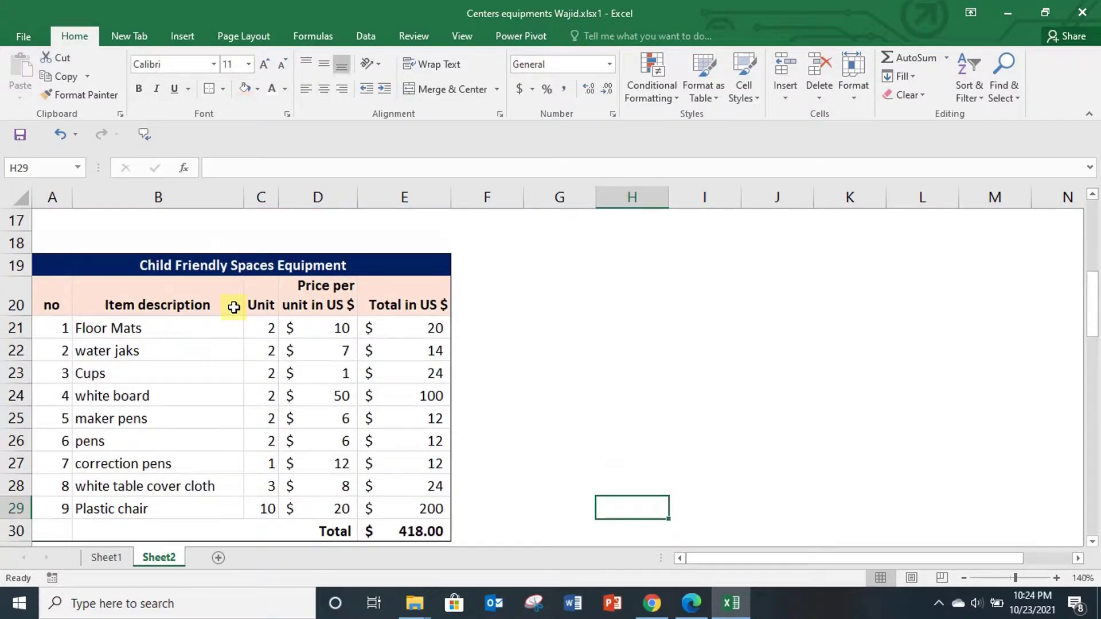